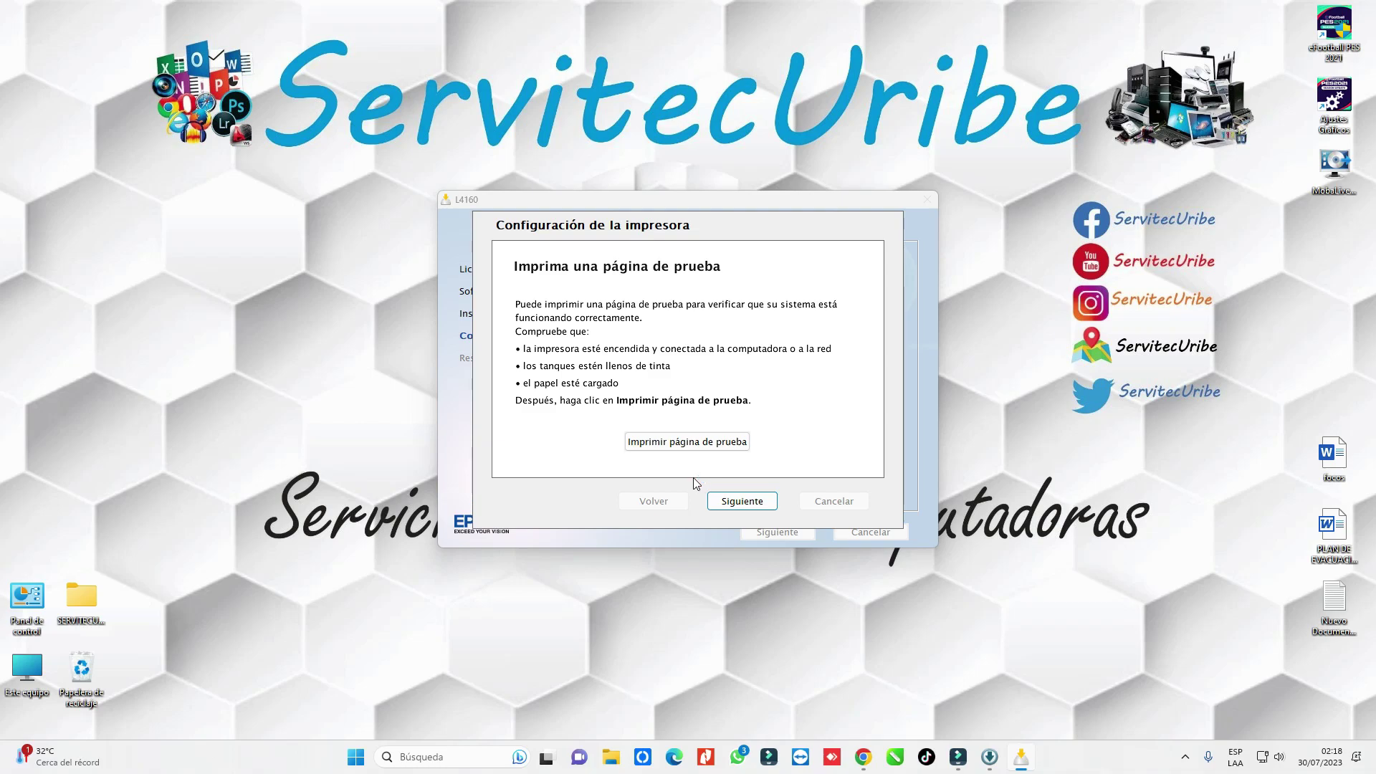
Step: Continue past the test page in the printer setup and decline the firmware update by choosing No
left_click(749, 504)
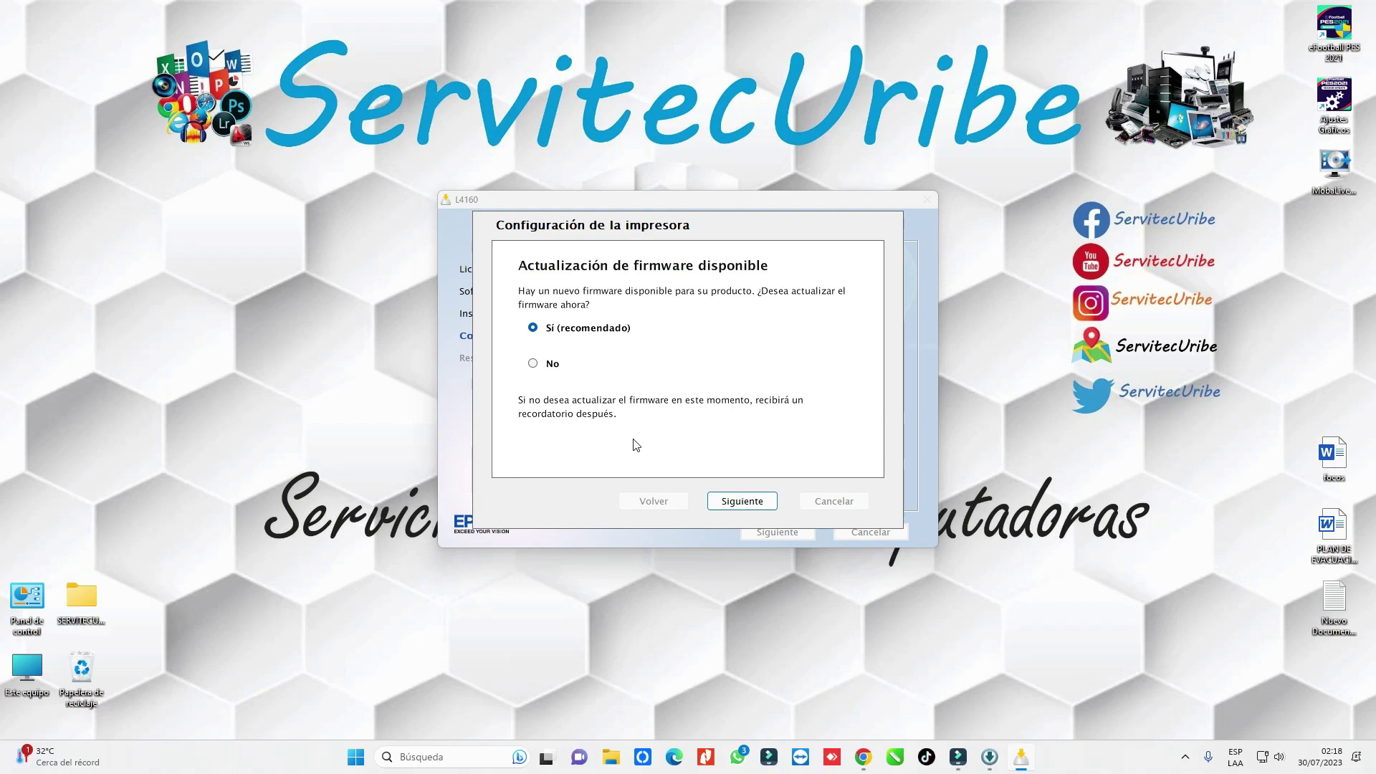
left_click(534, 364)
left_click(757, 506)
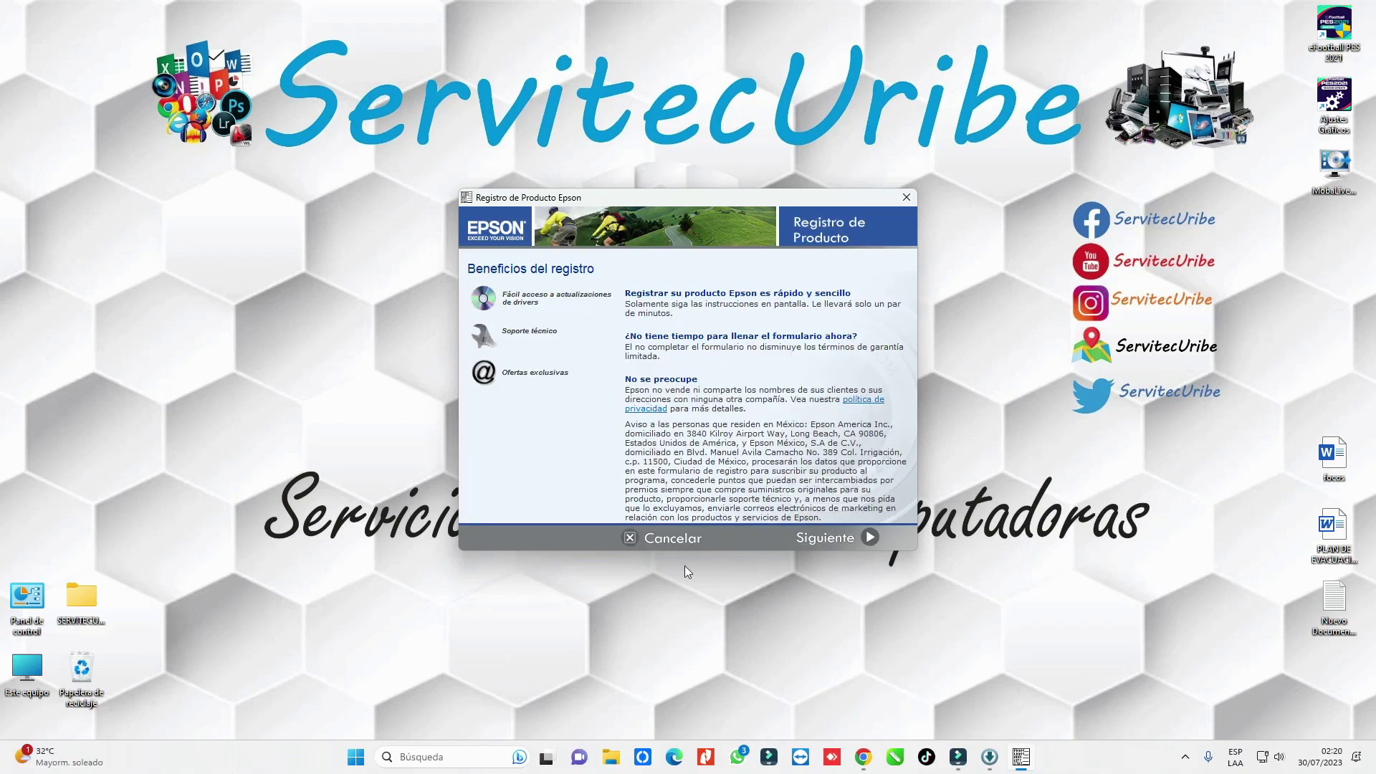
Step: Exit the Epson product registration and finish the L4160 installer, omitting the Epson Connect services
left_click(628, 539)
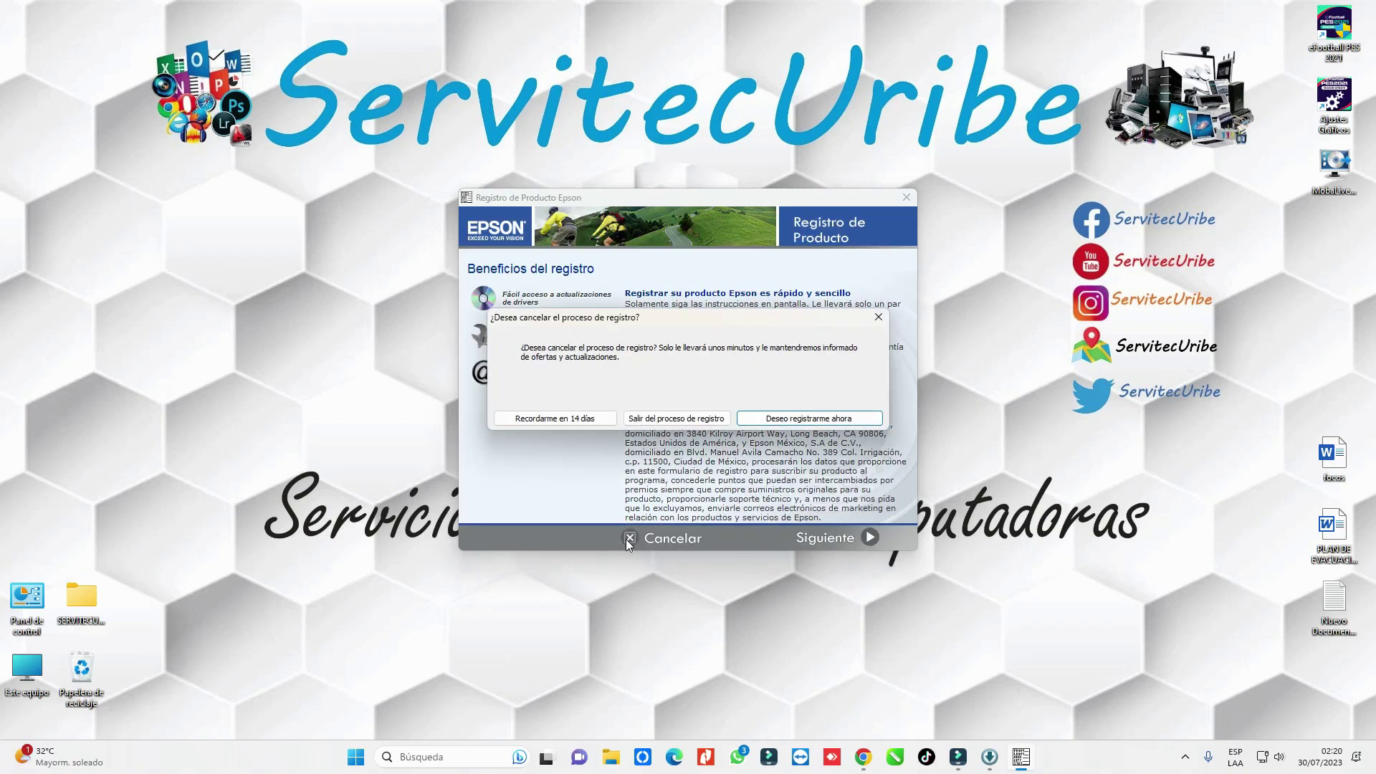
left_click(660, 419)
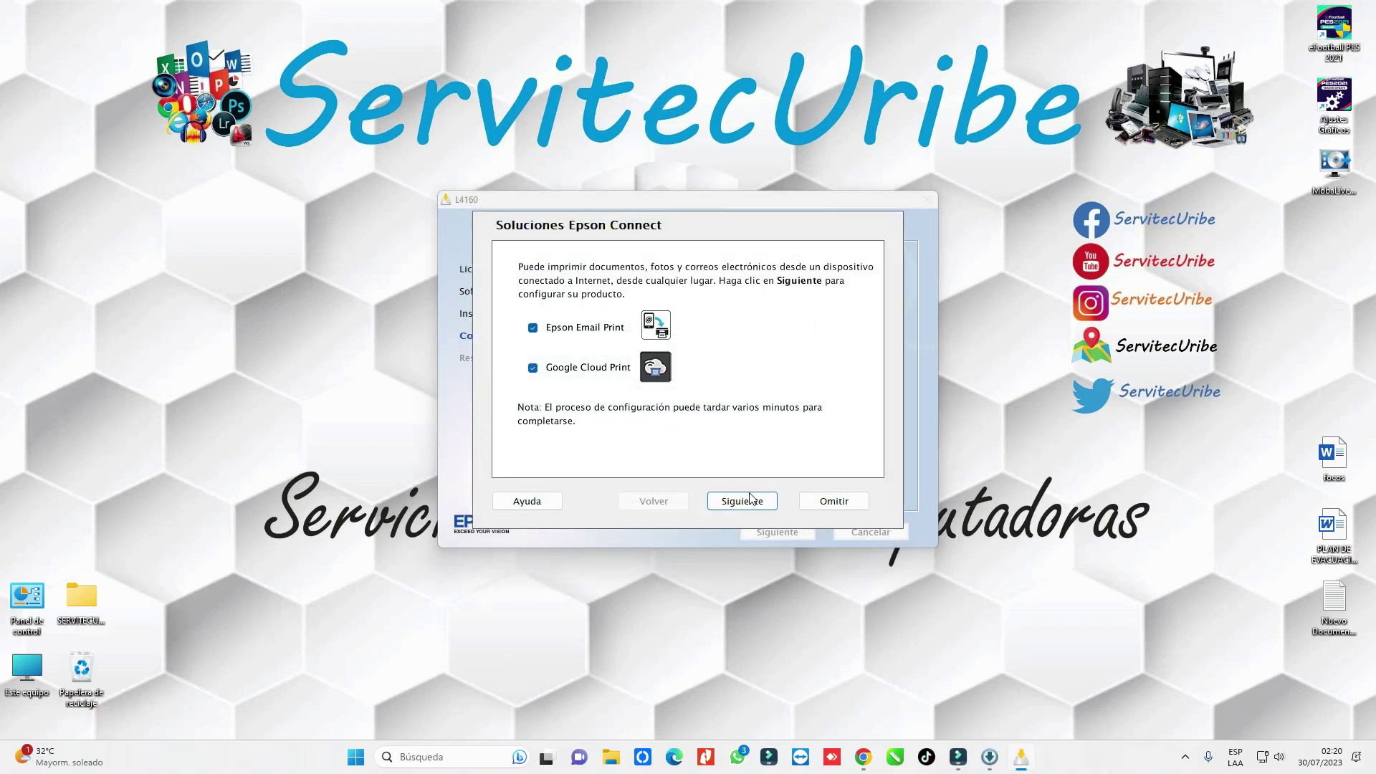
left_click(833, 501)
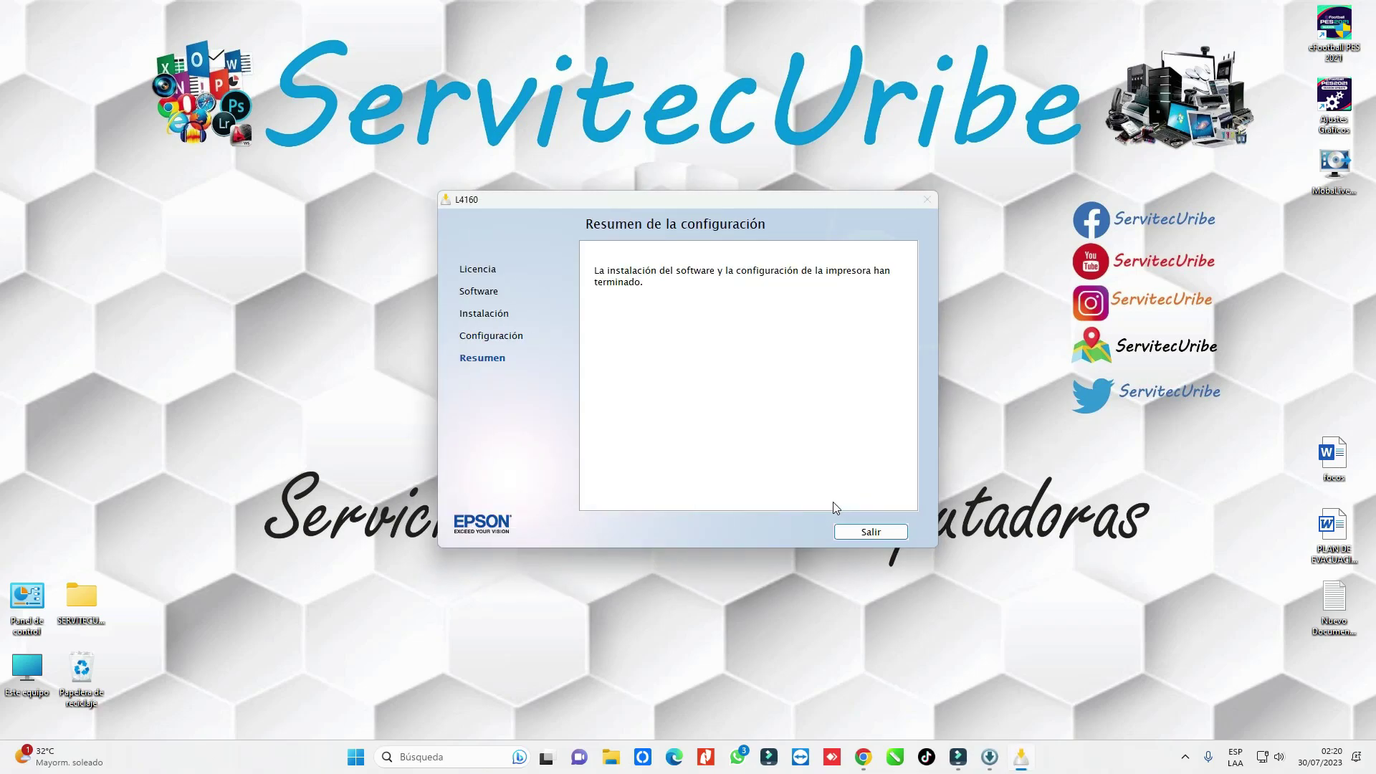
left_click(852, 534)
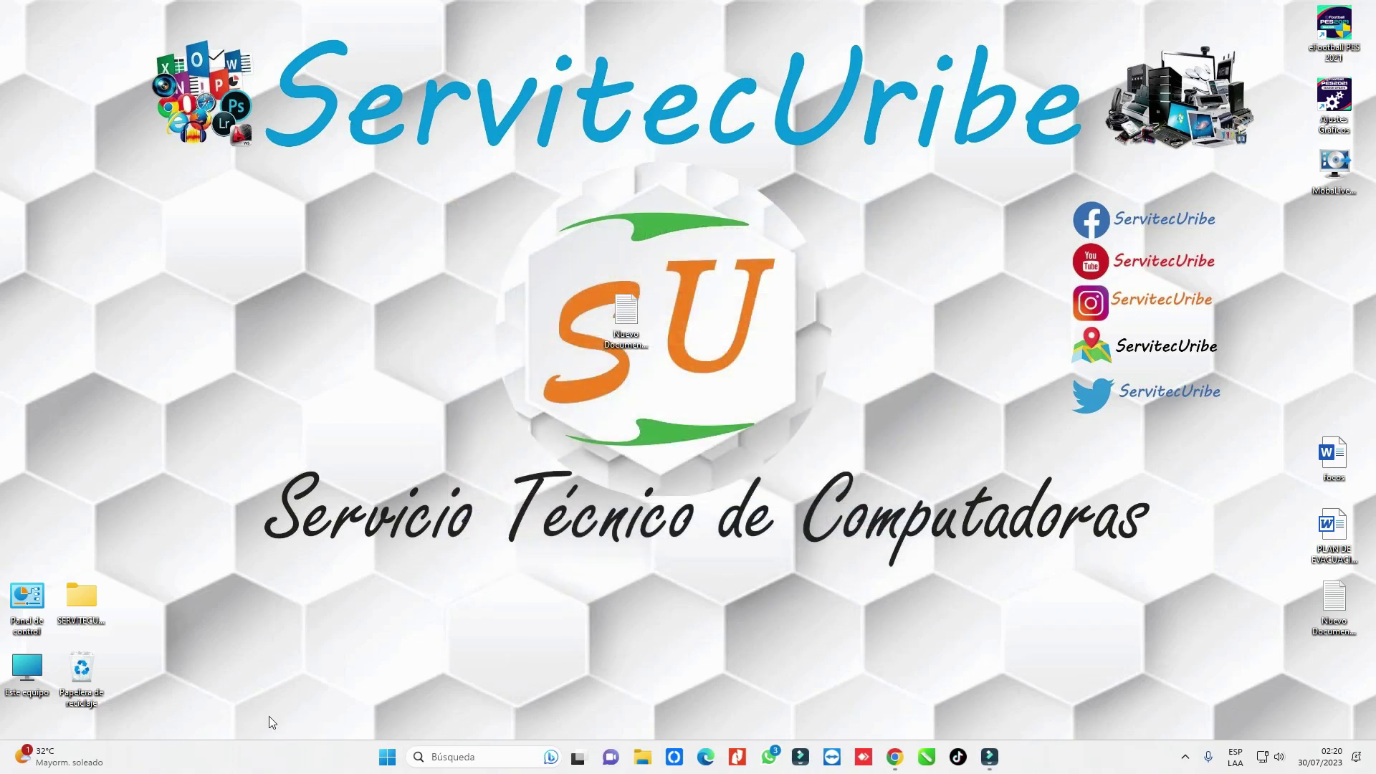
Step: Search for the system's printers and scanners settings and open the printer properties of L4160 Series(Network)
left_click(470, 765)
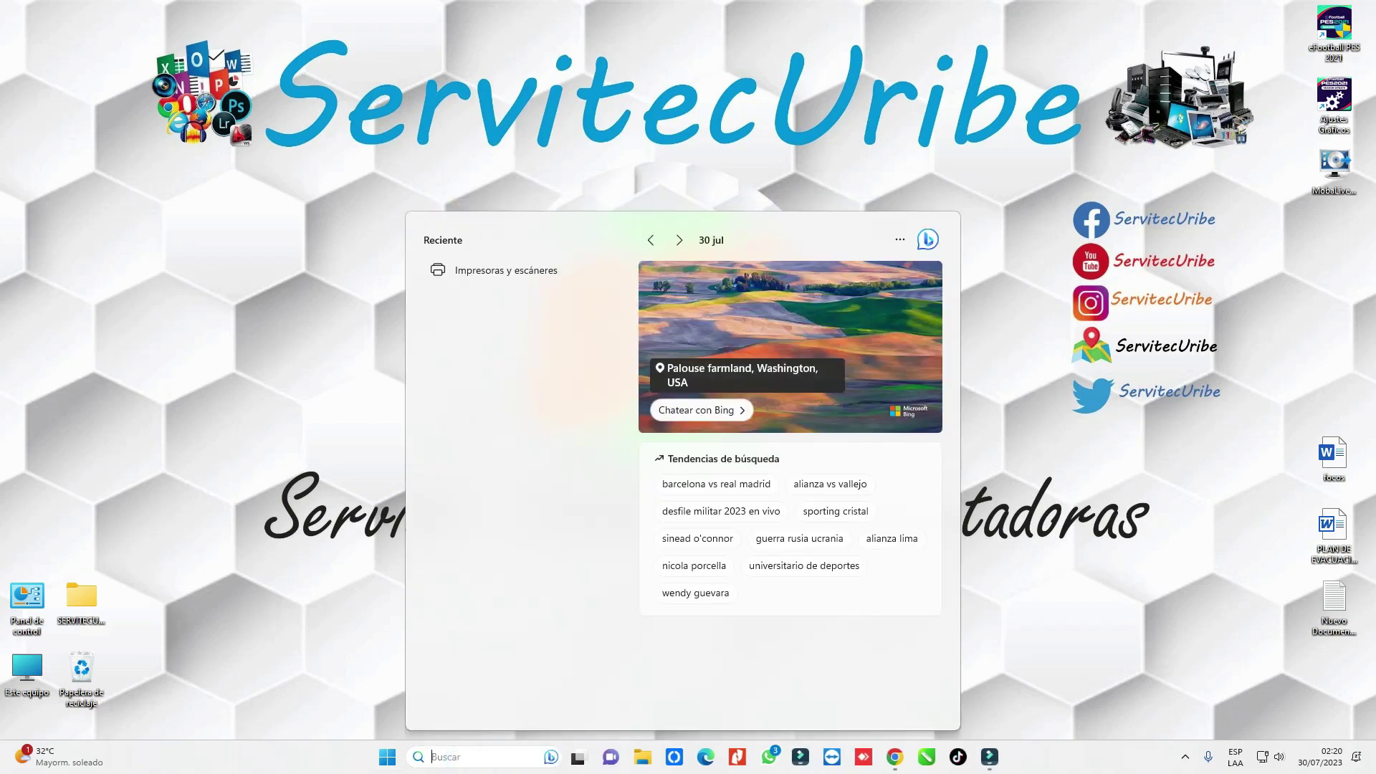
type("impres")
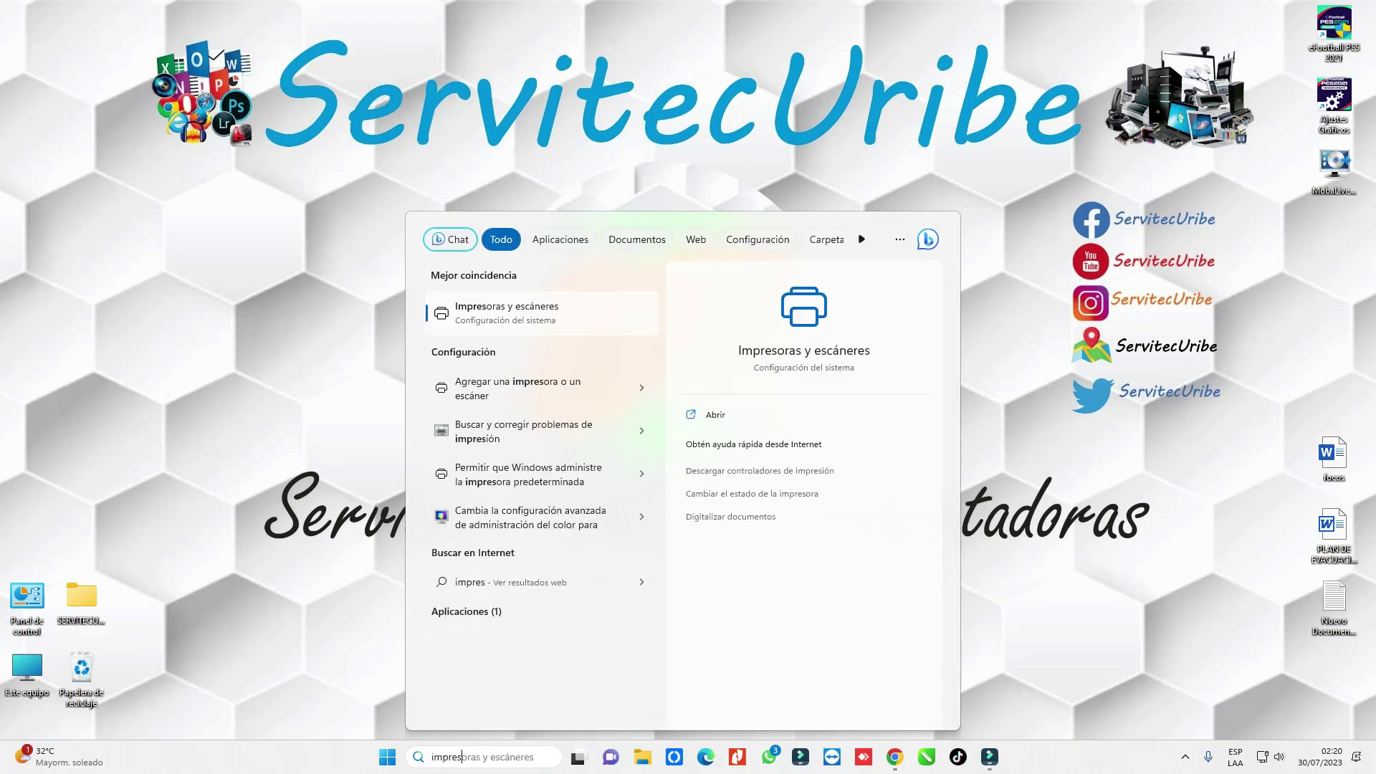
left_click(519, 318)
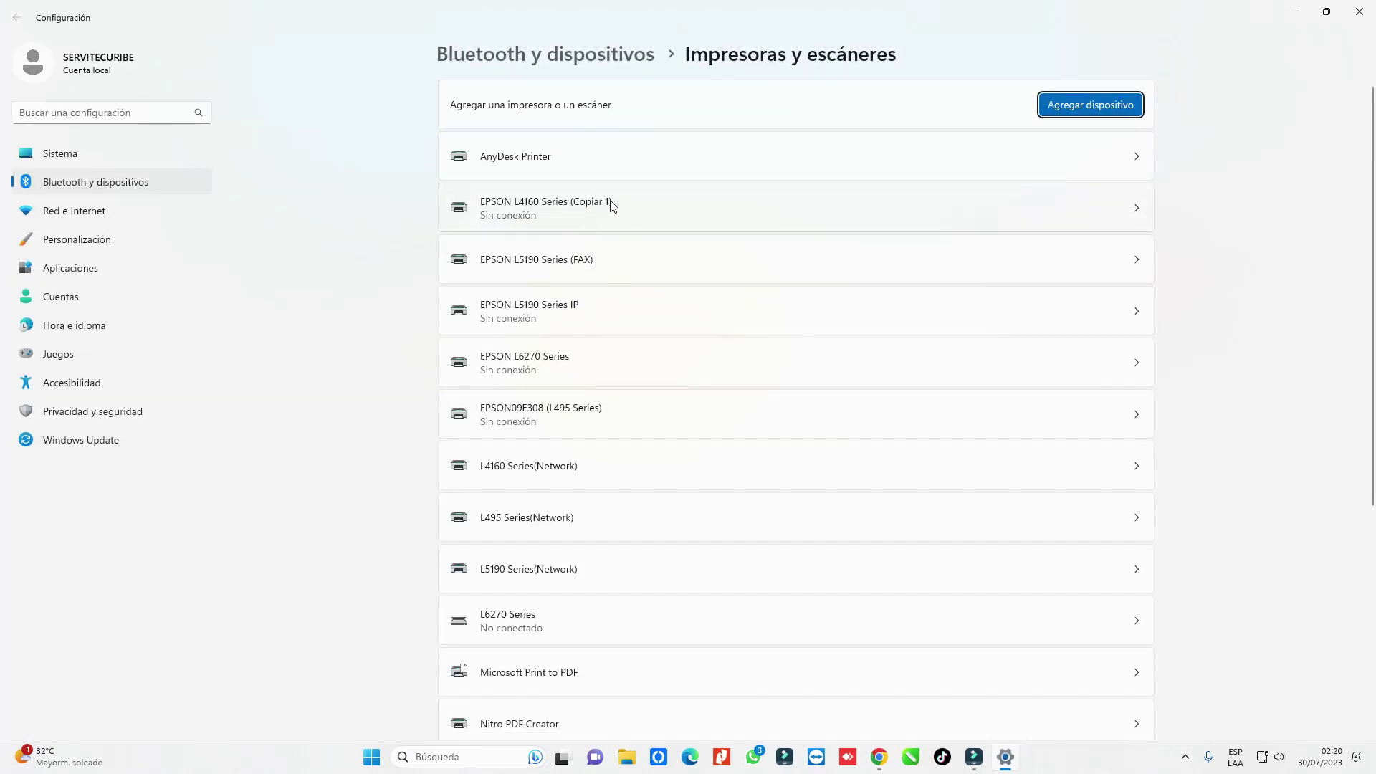
left_click(530, 470)
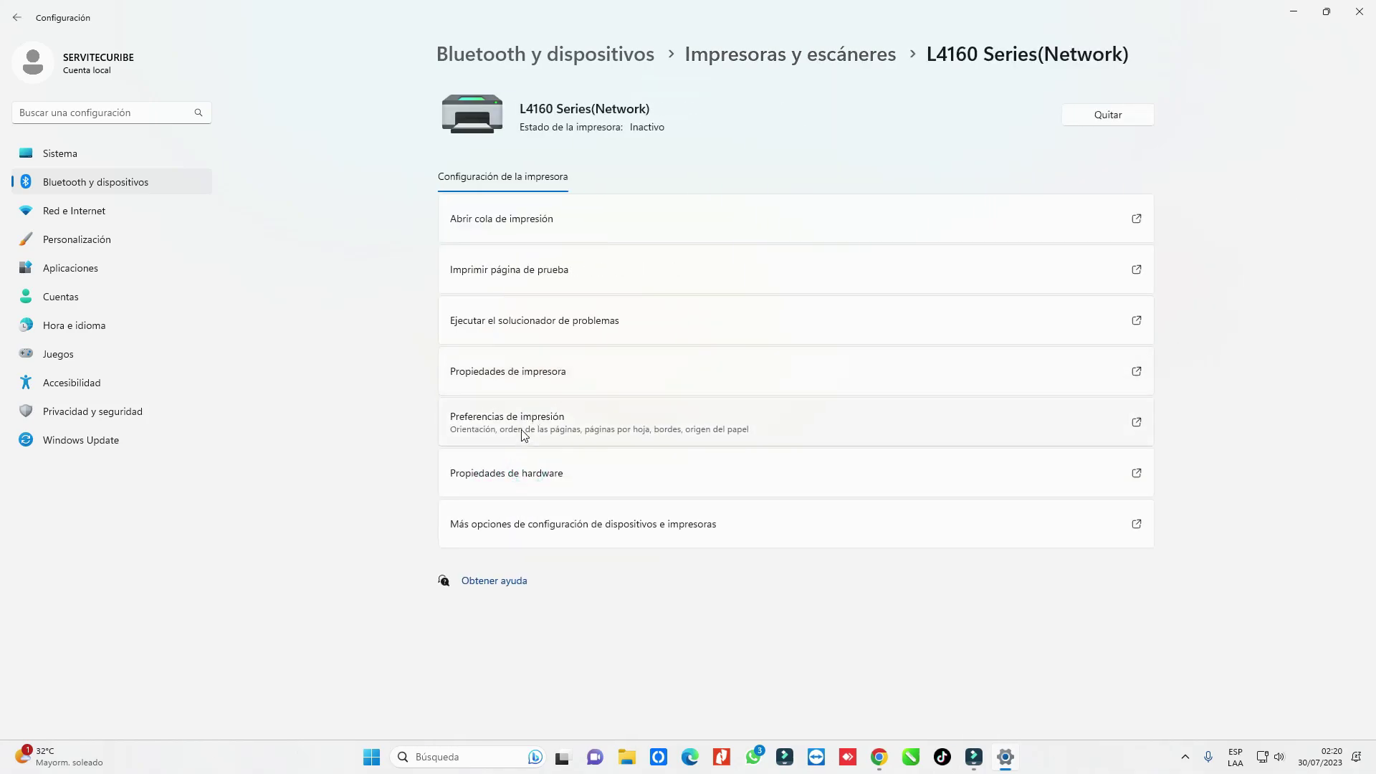
left_click(522, 368)
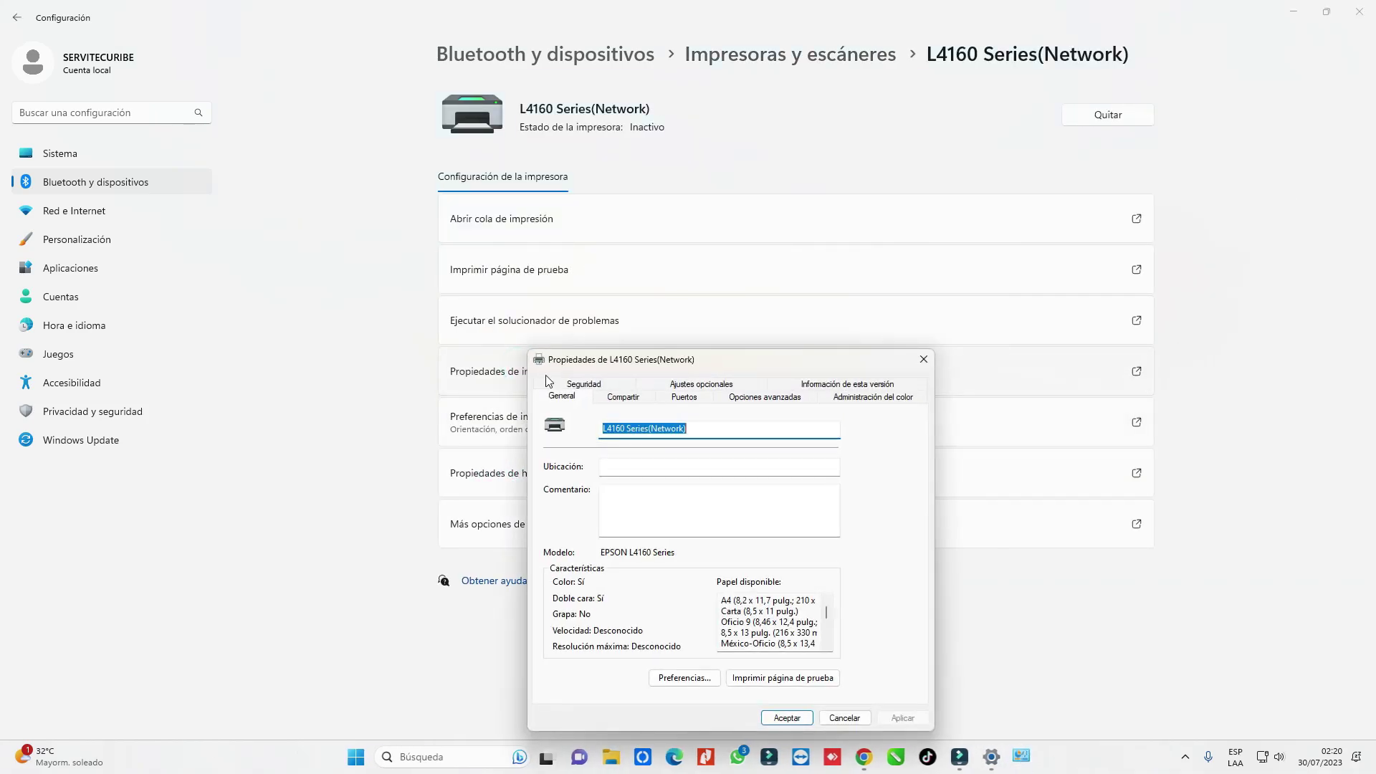
Step: Review the main and maintenance printing preferences of the L4160 without changing them, and print a test page
left_click(684, 676)
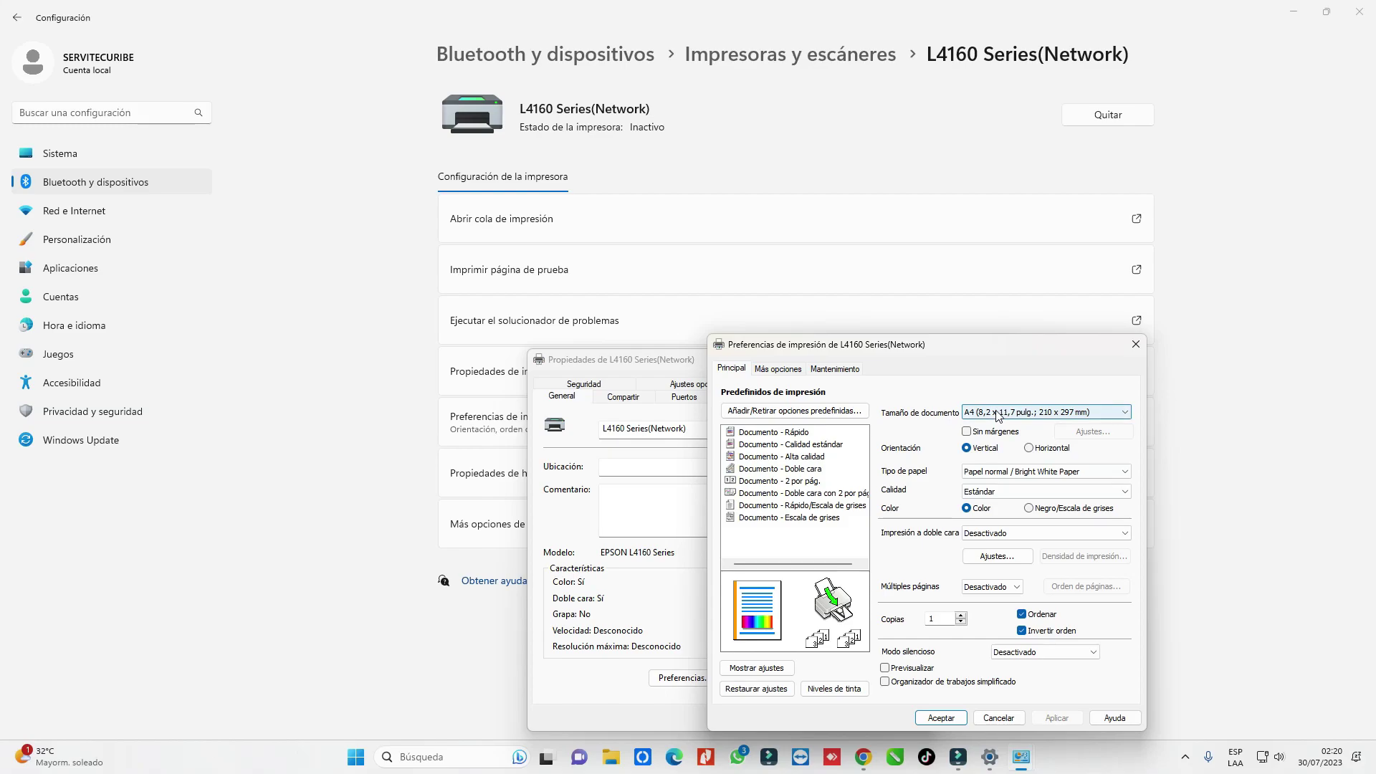
left_click(835, 368)
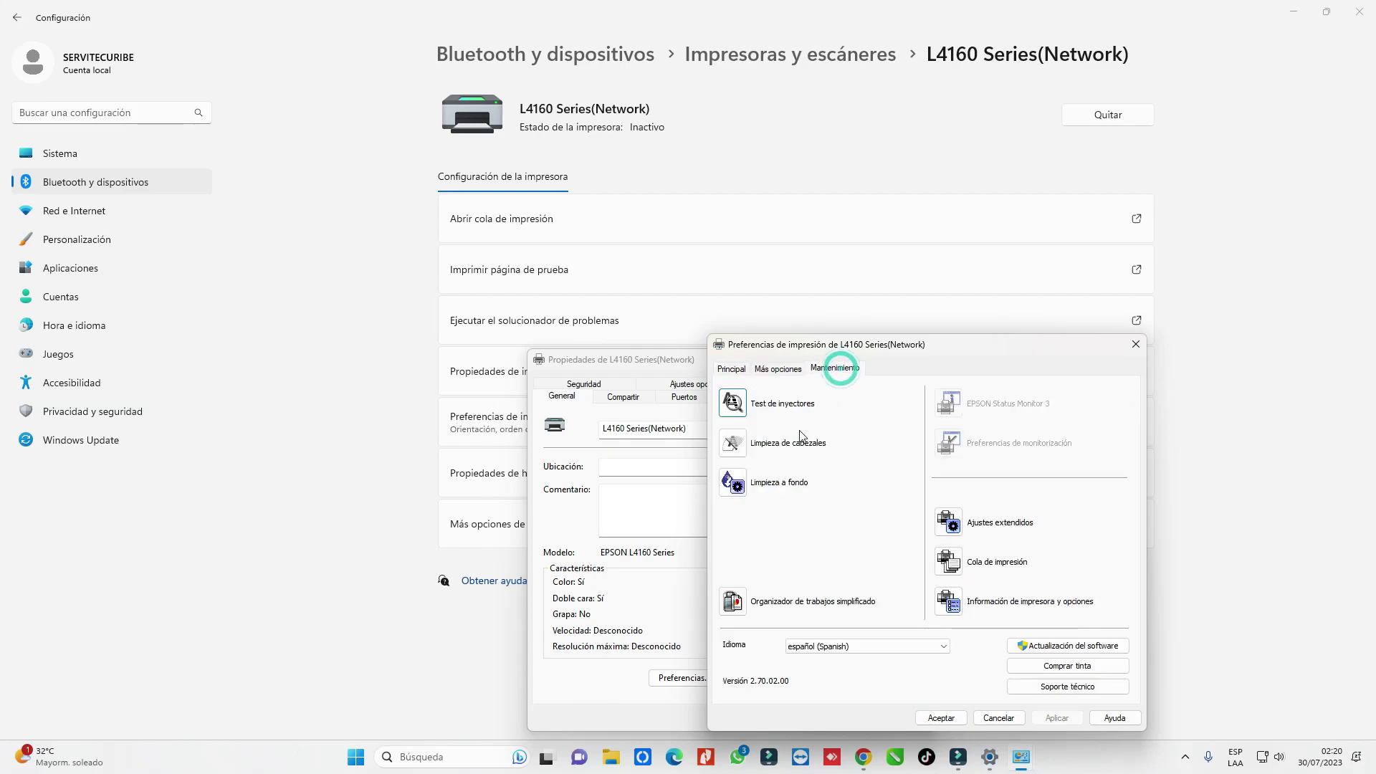
left_click(732, 368)
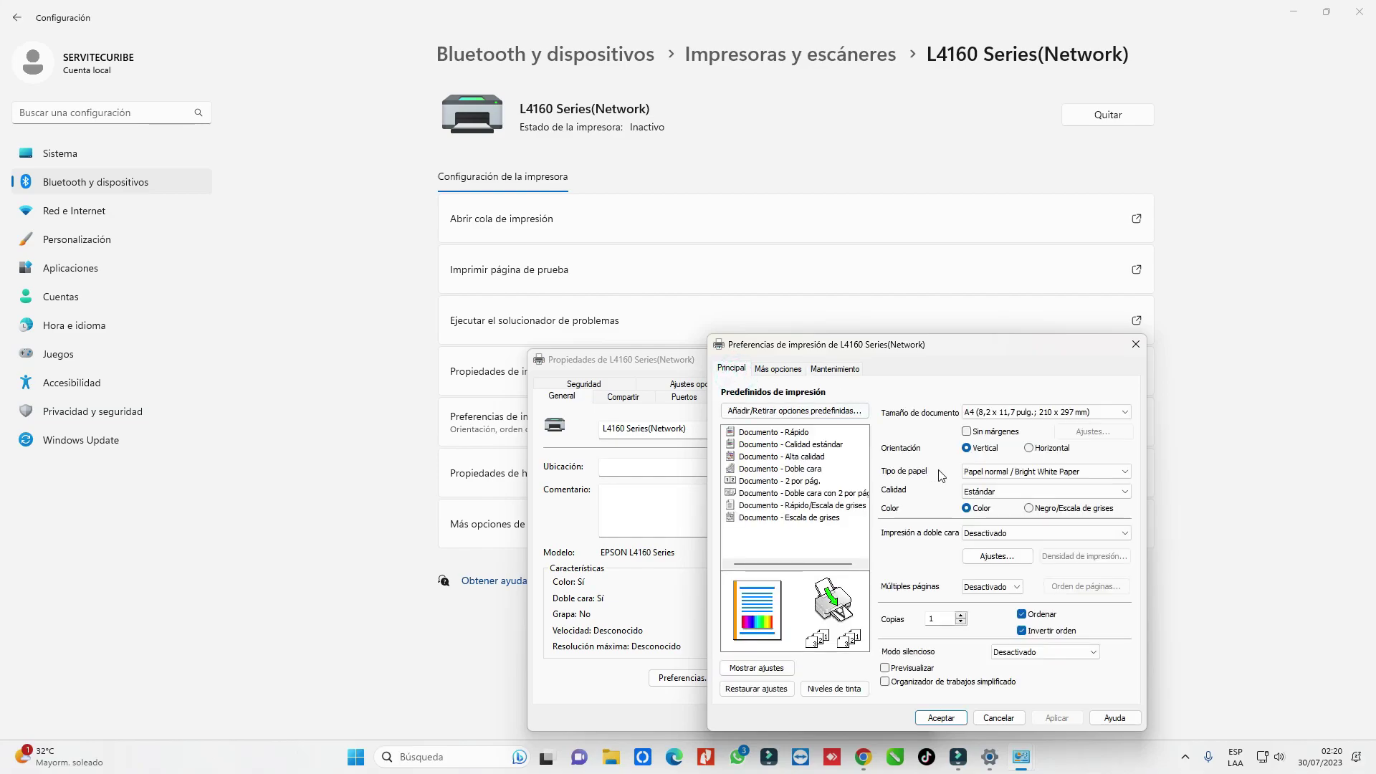
left_click(1002, 718)
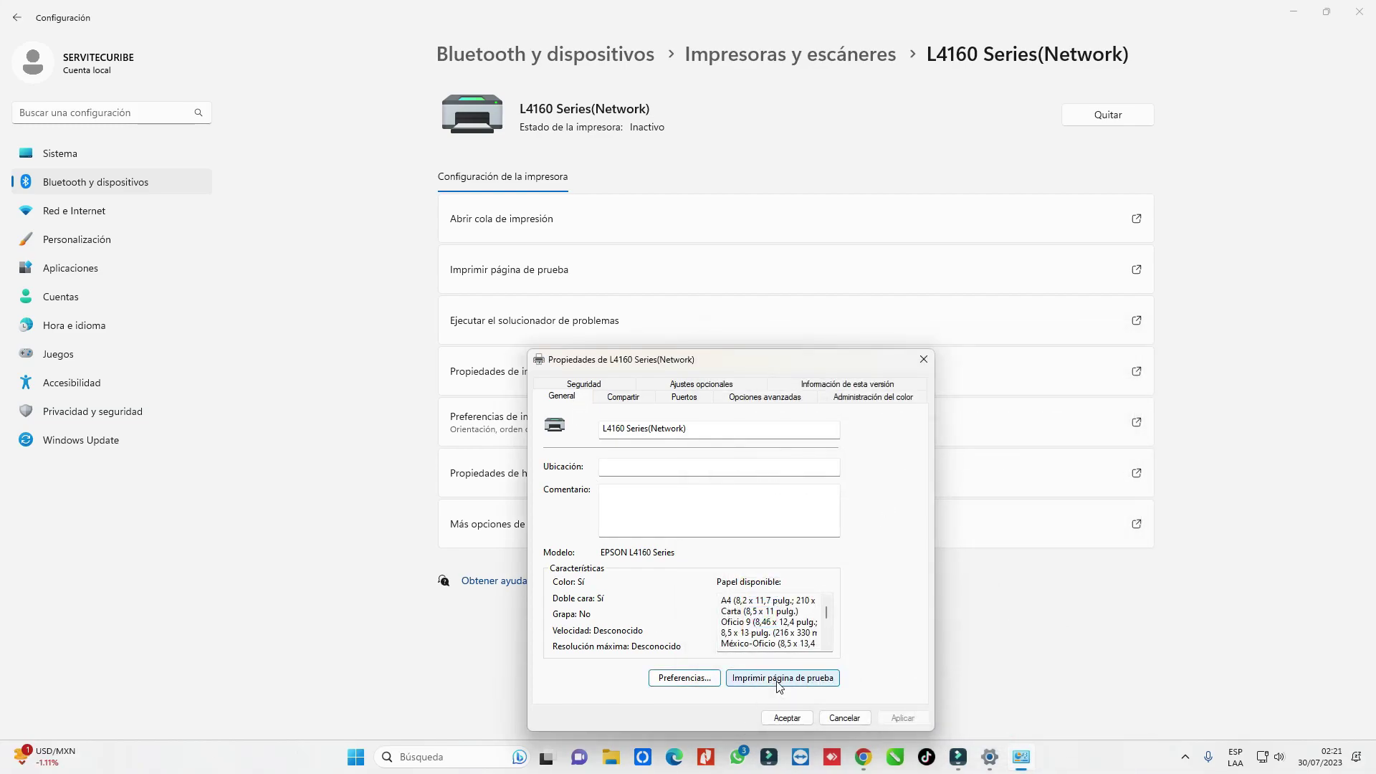
left_click(778, 680)
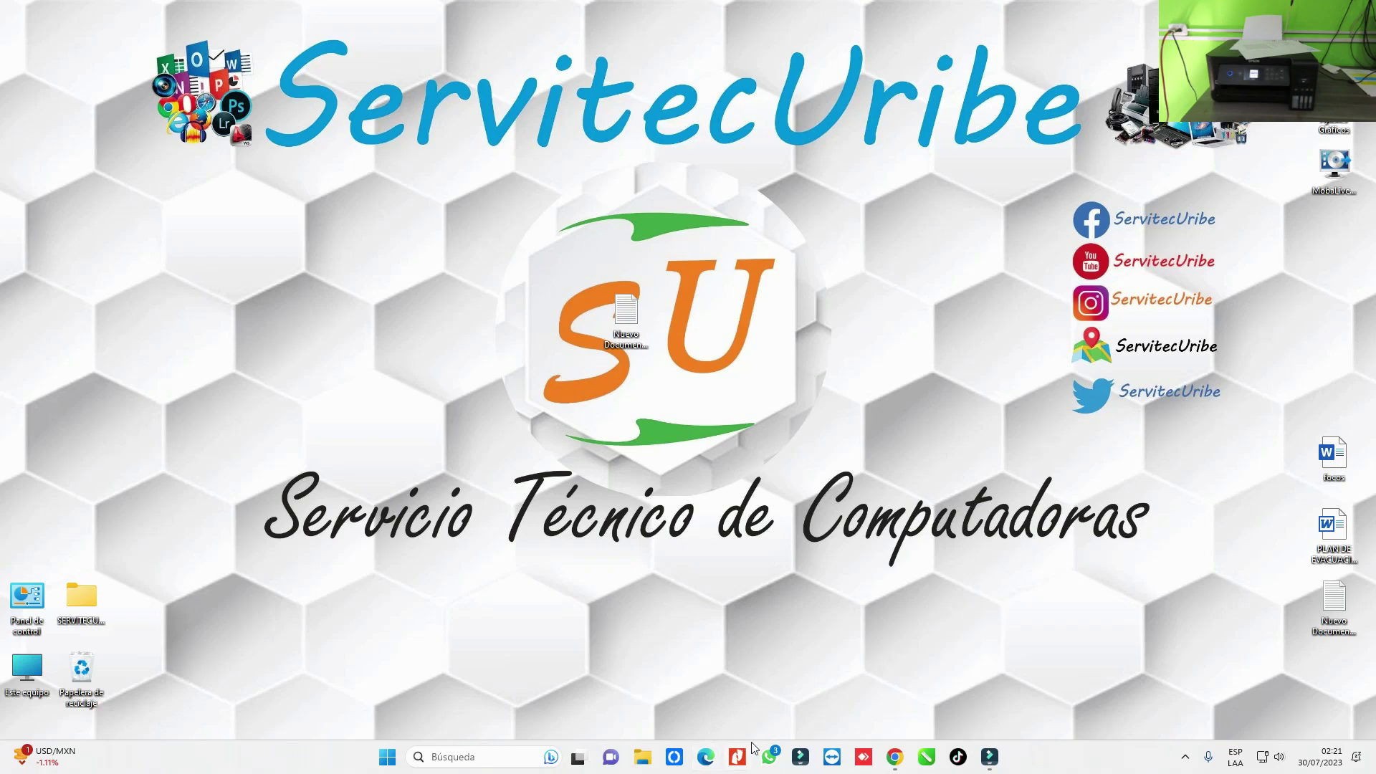
Step: Start adding a printer manually in the printers and scanners settings, using an IP address or host name
left_click(422, 767)
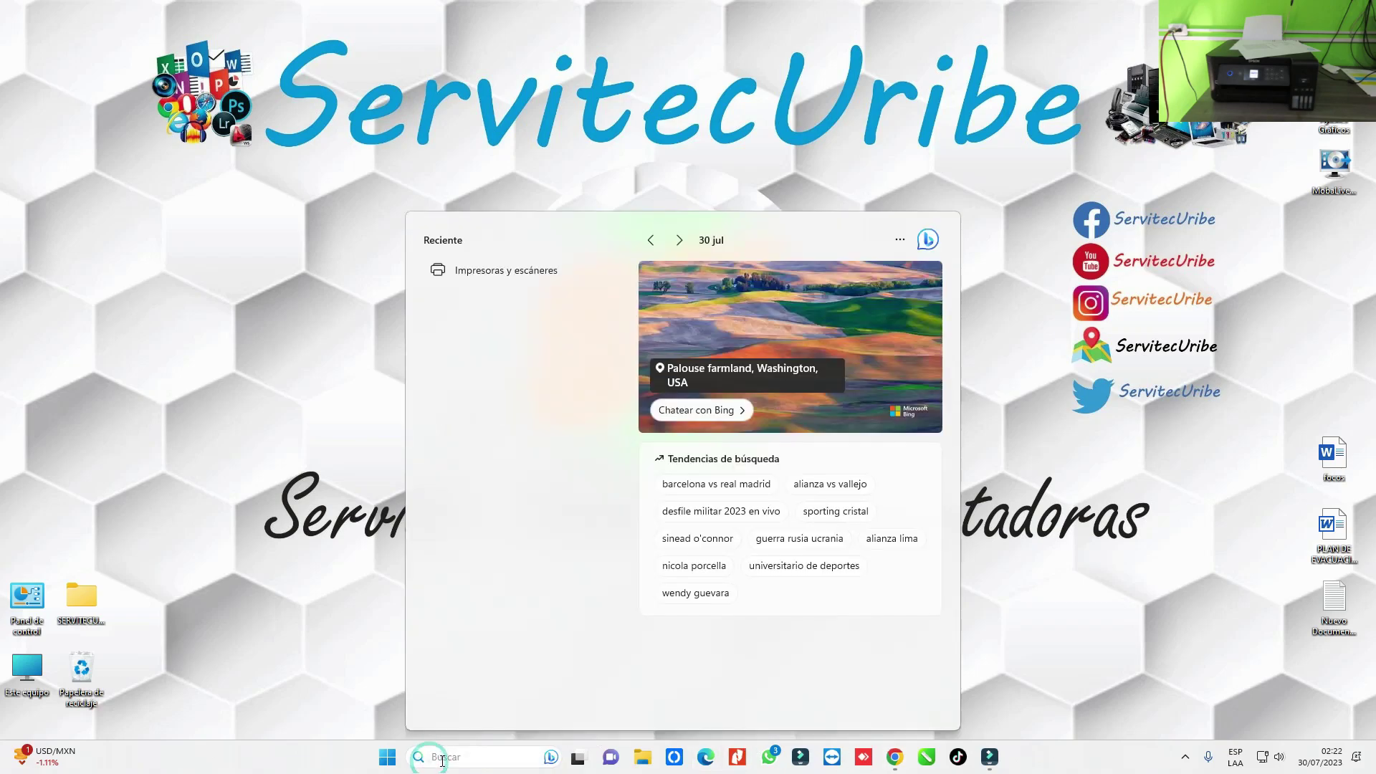
left_click(540, 281)
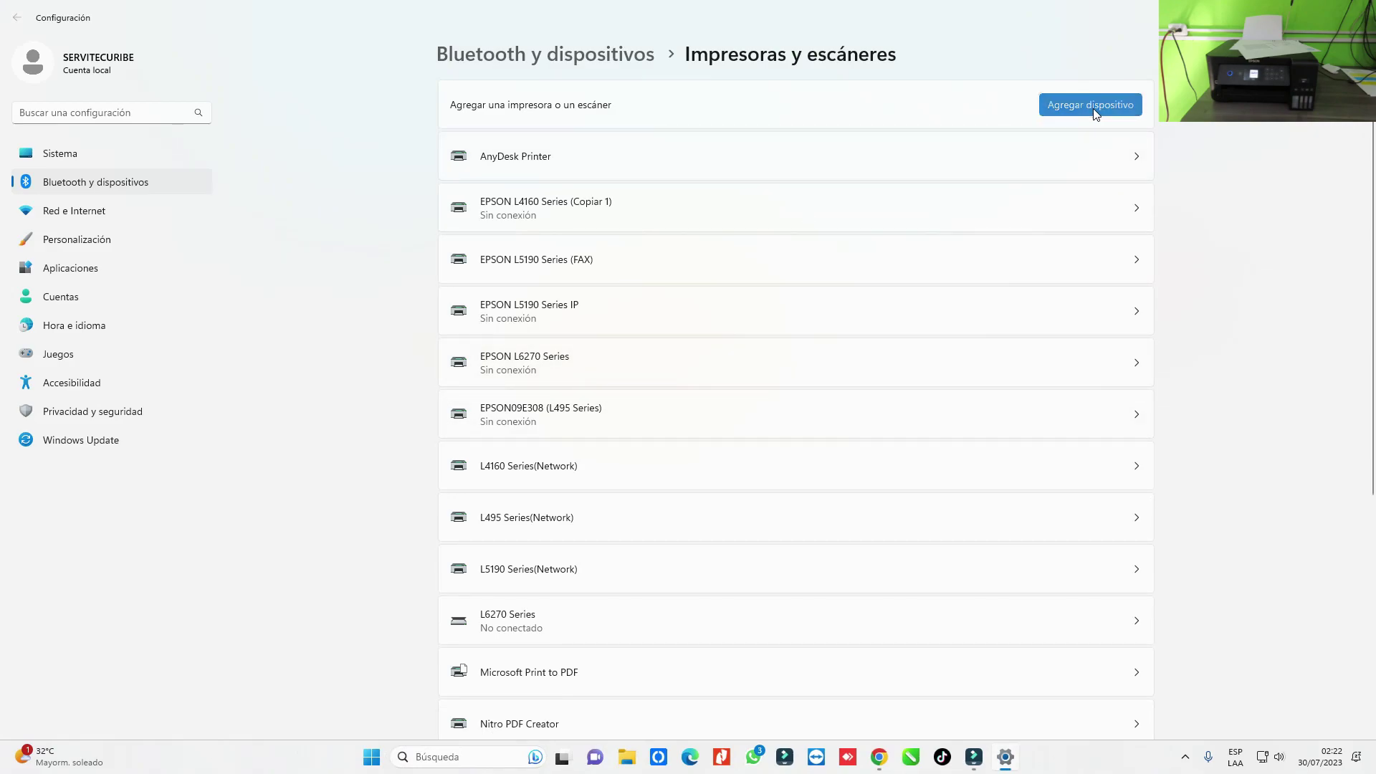
left_click(1093, 109)
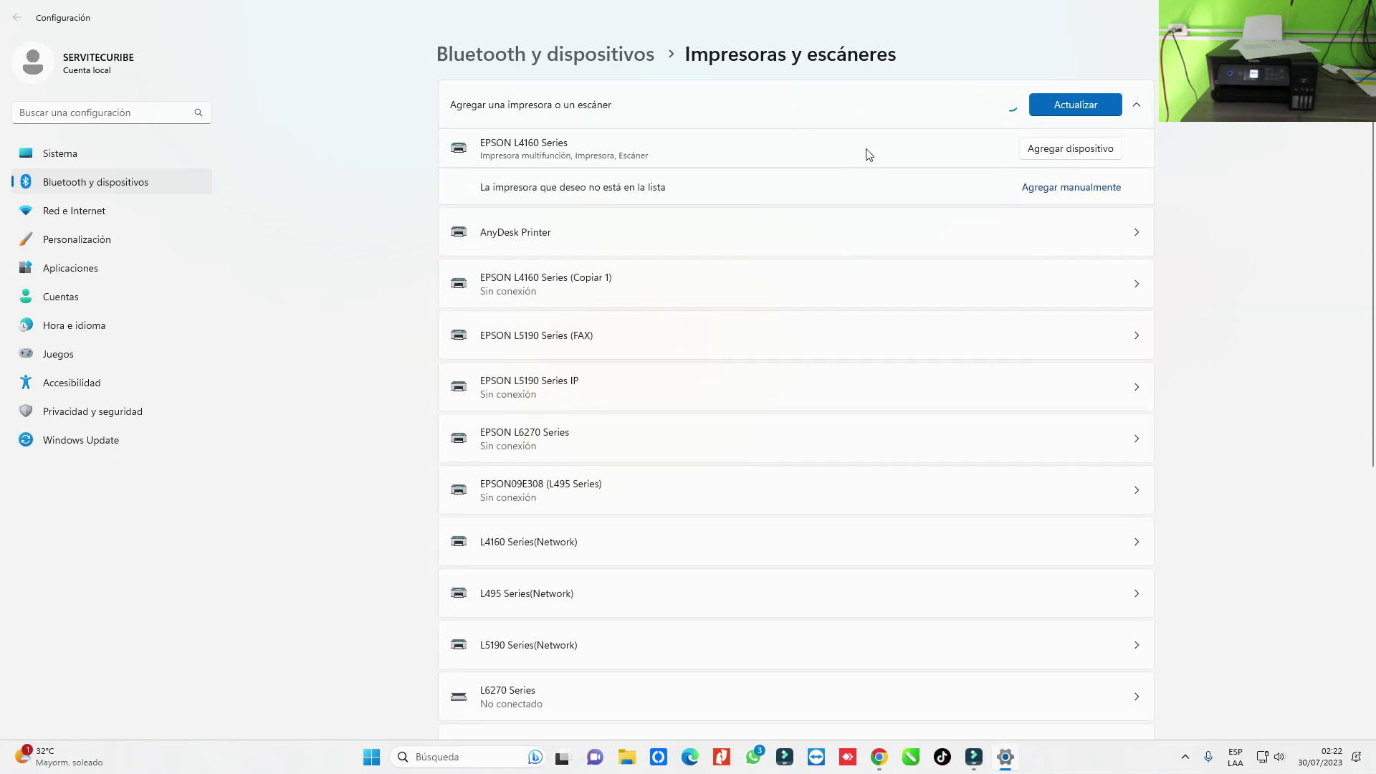
left_click(1095, 189)
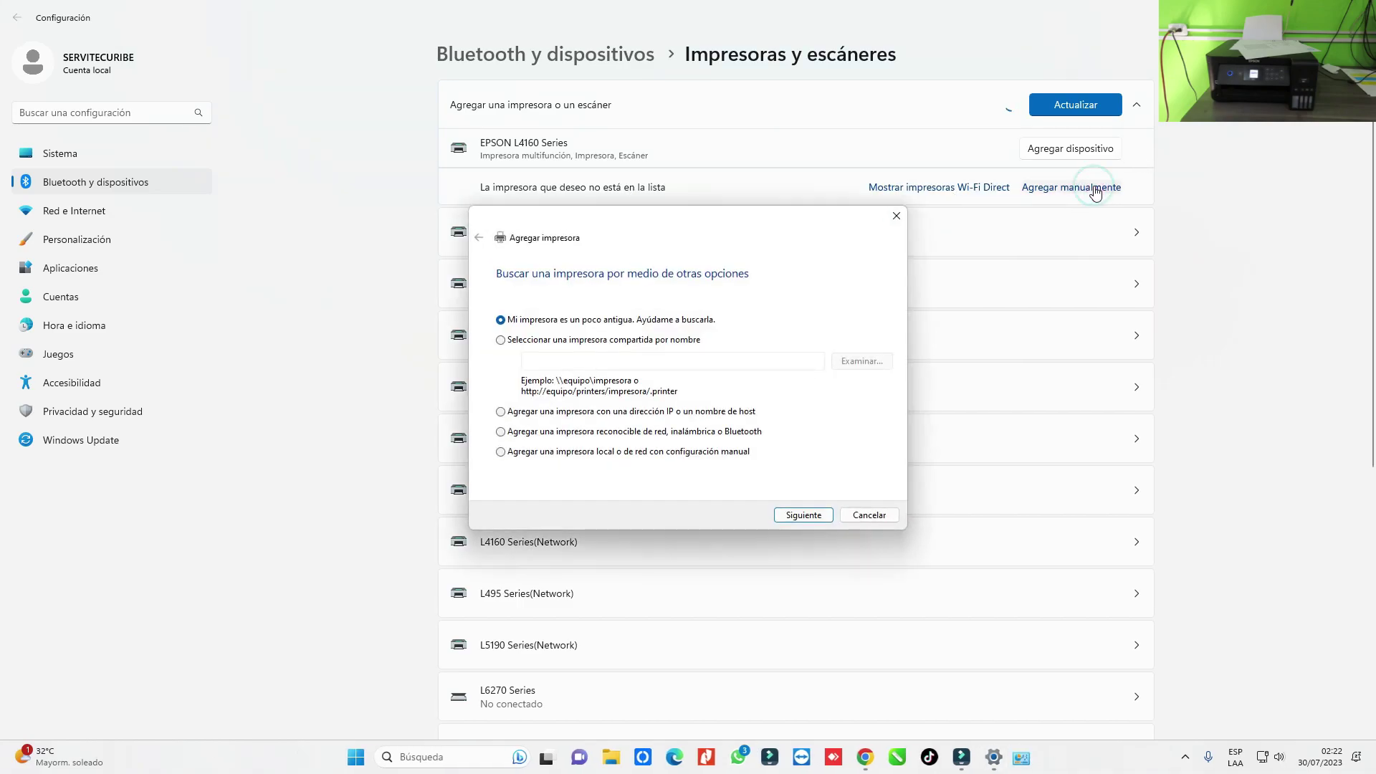
left_click(500, 412)
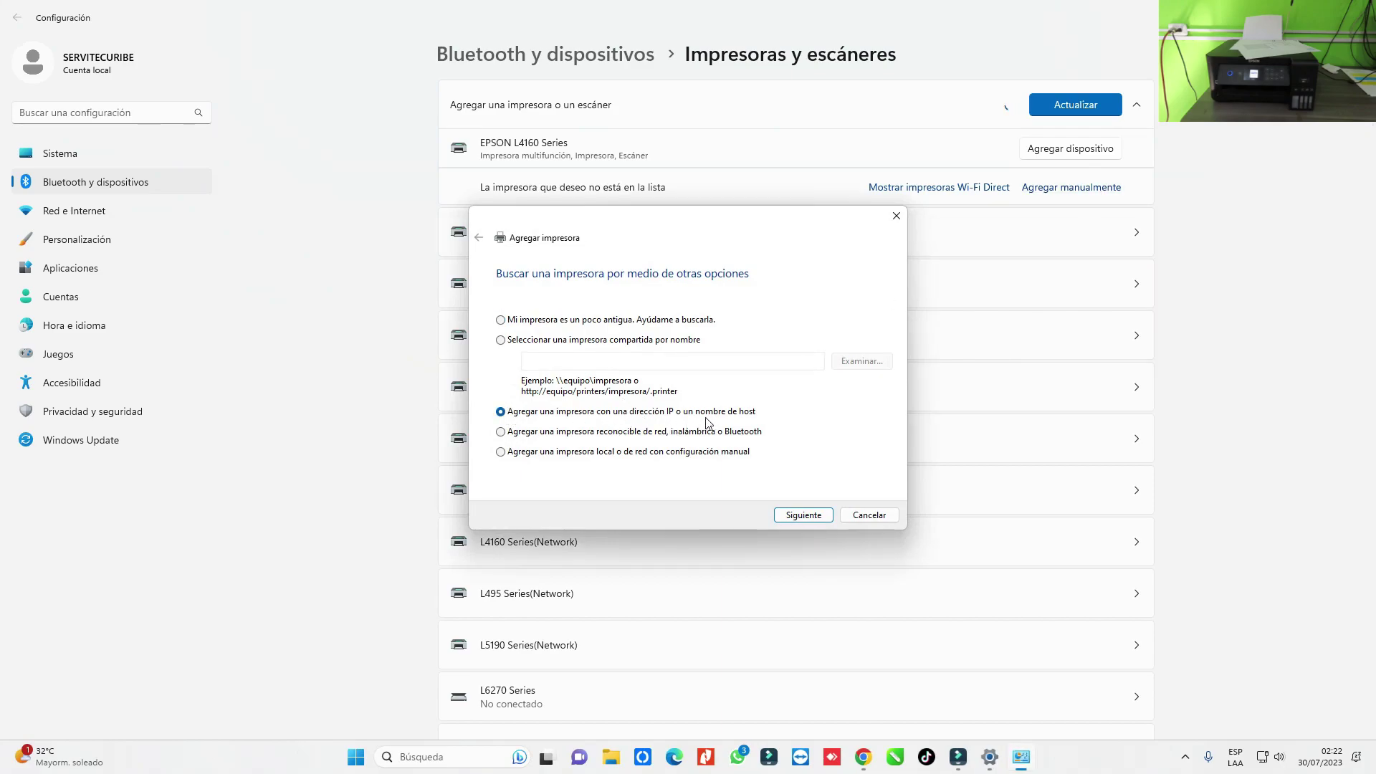
left_click(804, 514)
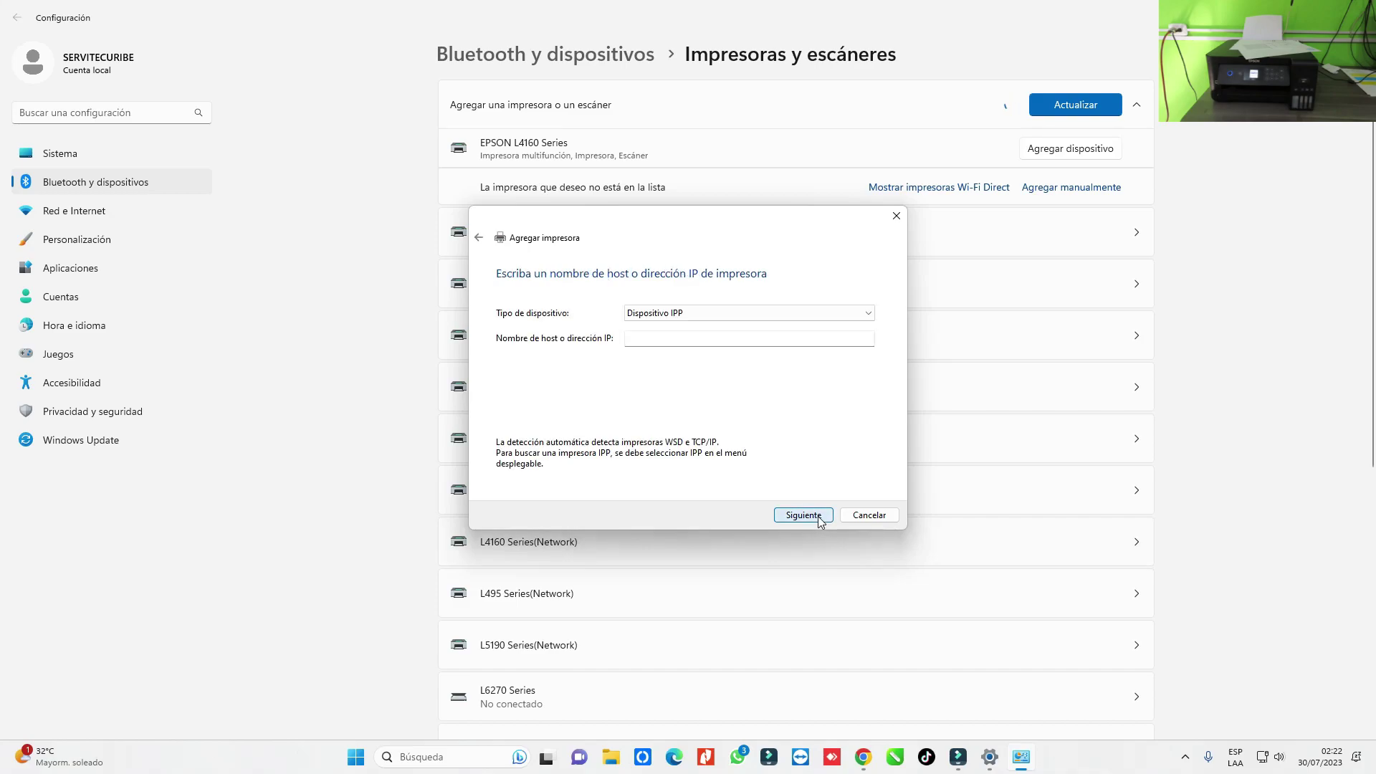
Step: Set the device type to Dispositivo TCP/IP, enter EPSON542433 as the host name, and continue to driver selection
left_click(700, 315)
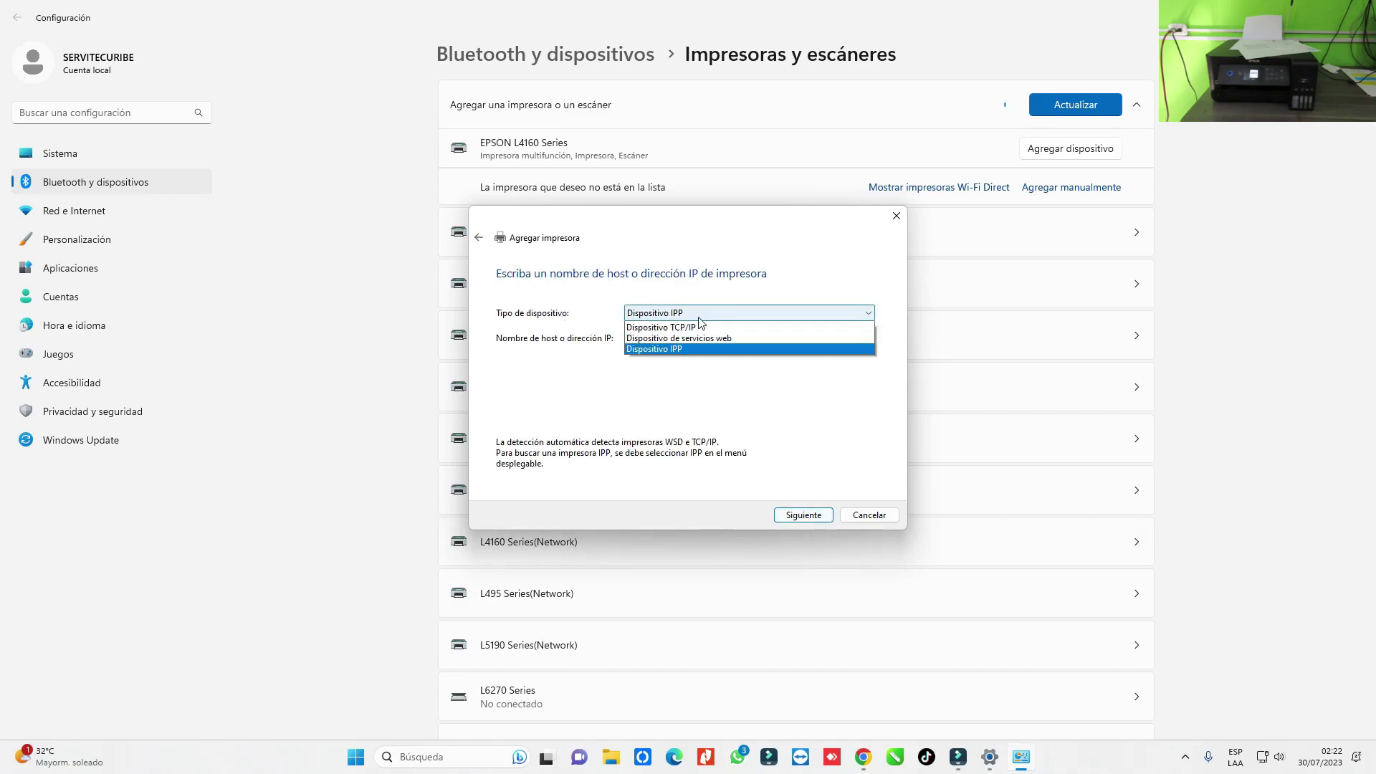
left_click(677, 339)
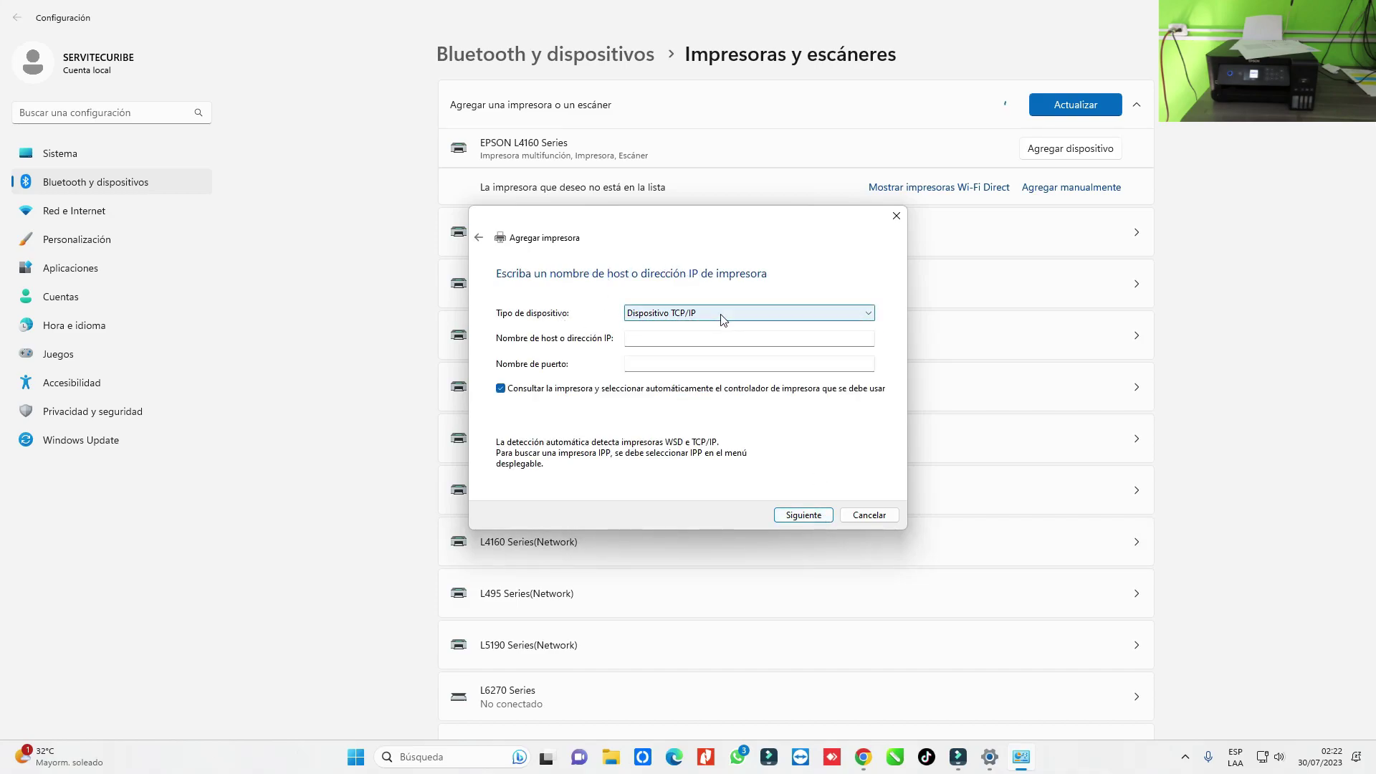
left_click(647, 336)
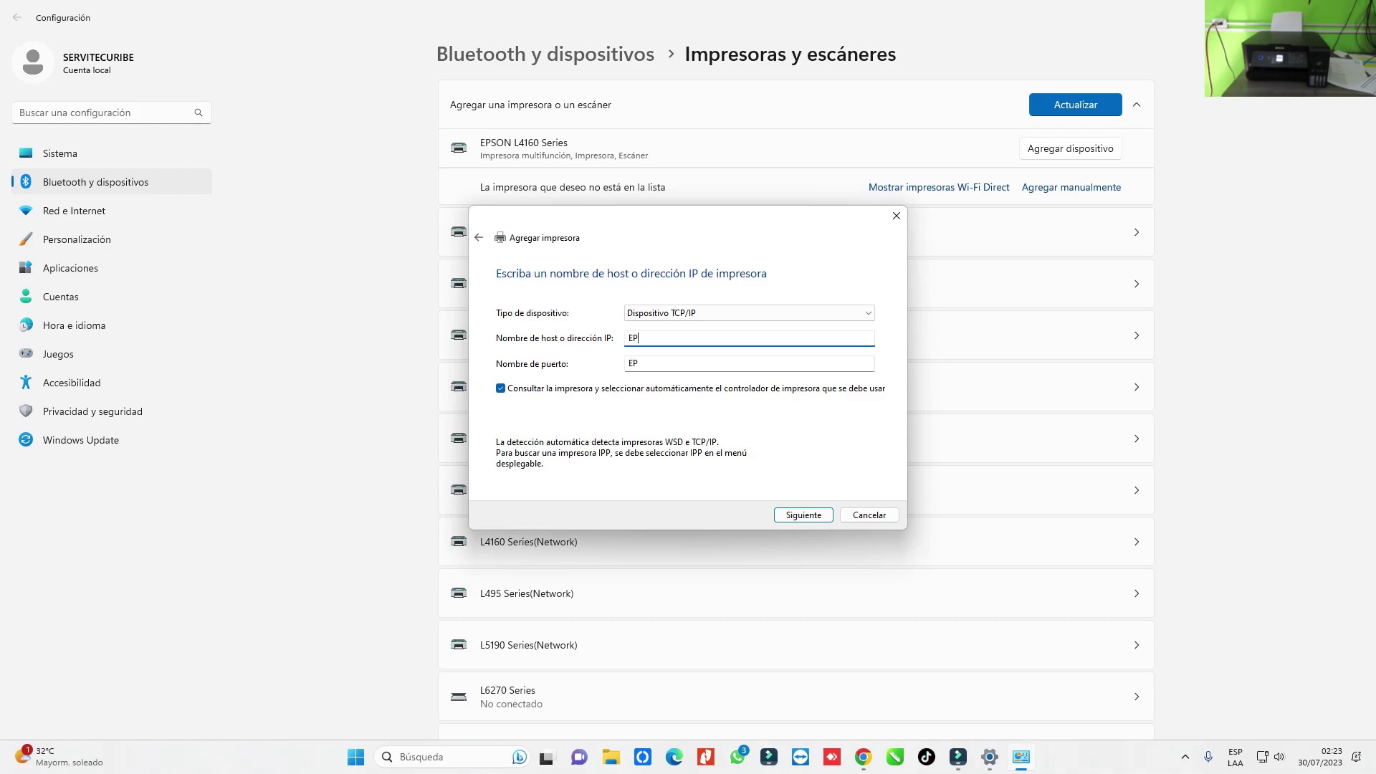
type("SON542433")
left_click(815, 517)
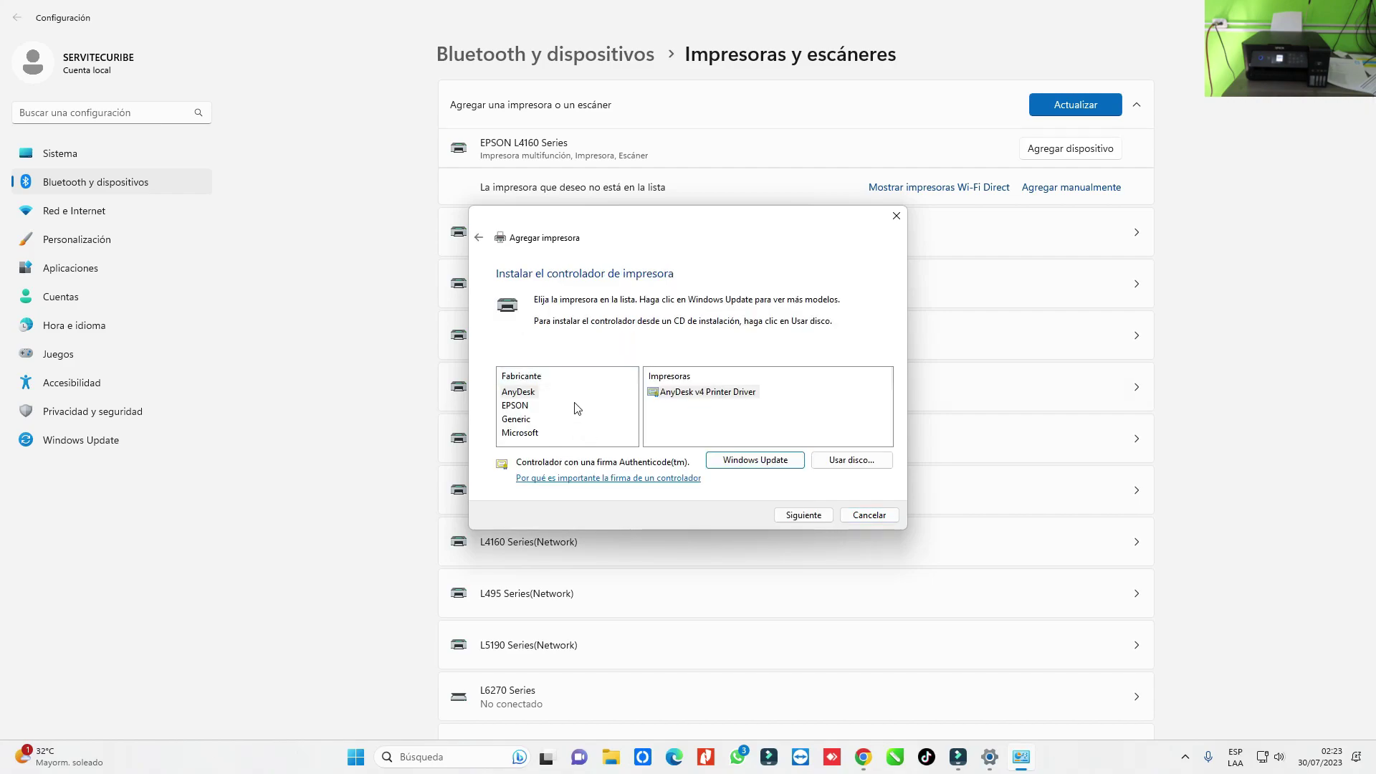
Step: Choose EPSON as the manufacturer and EPSON L4160 Series as the printer driver
left_click(517, 405)
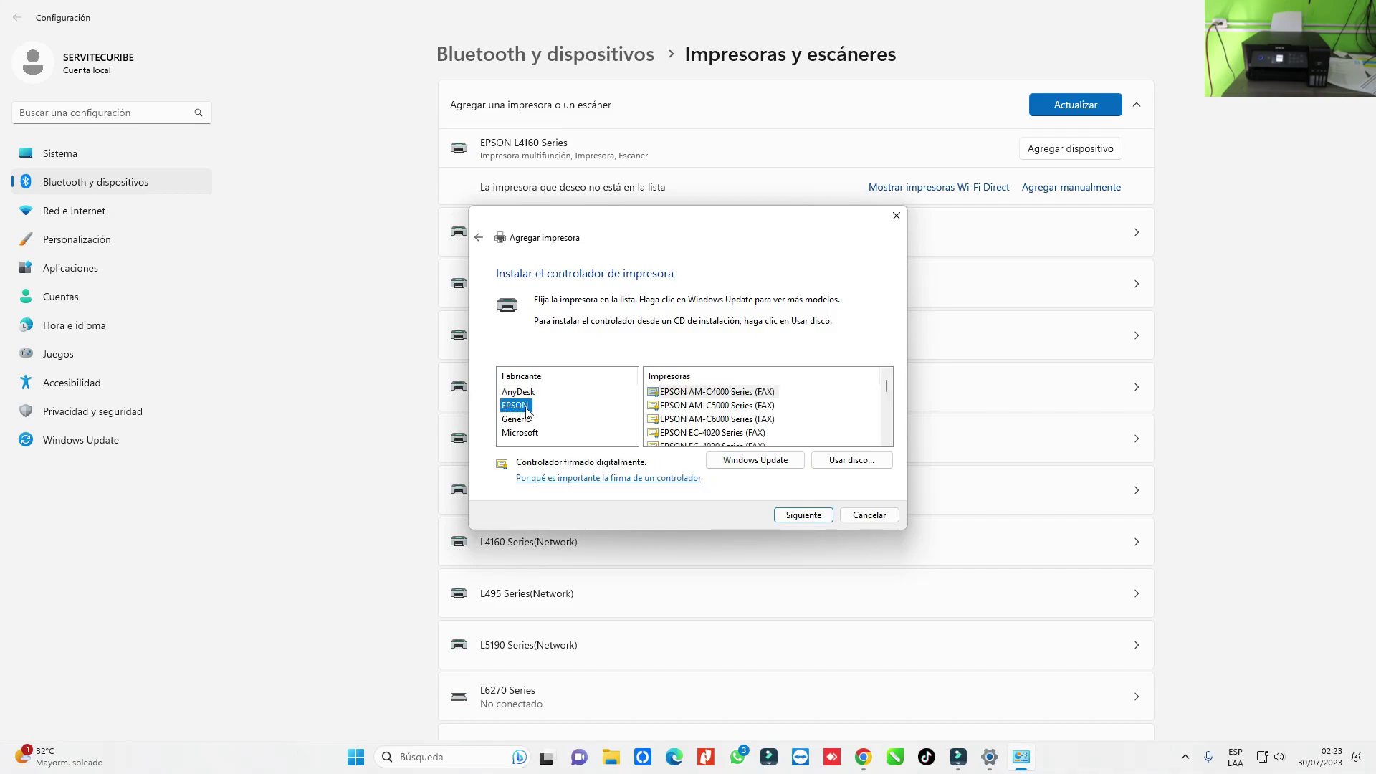
scroll(749, 402, "down", 10)
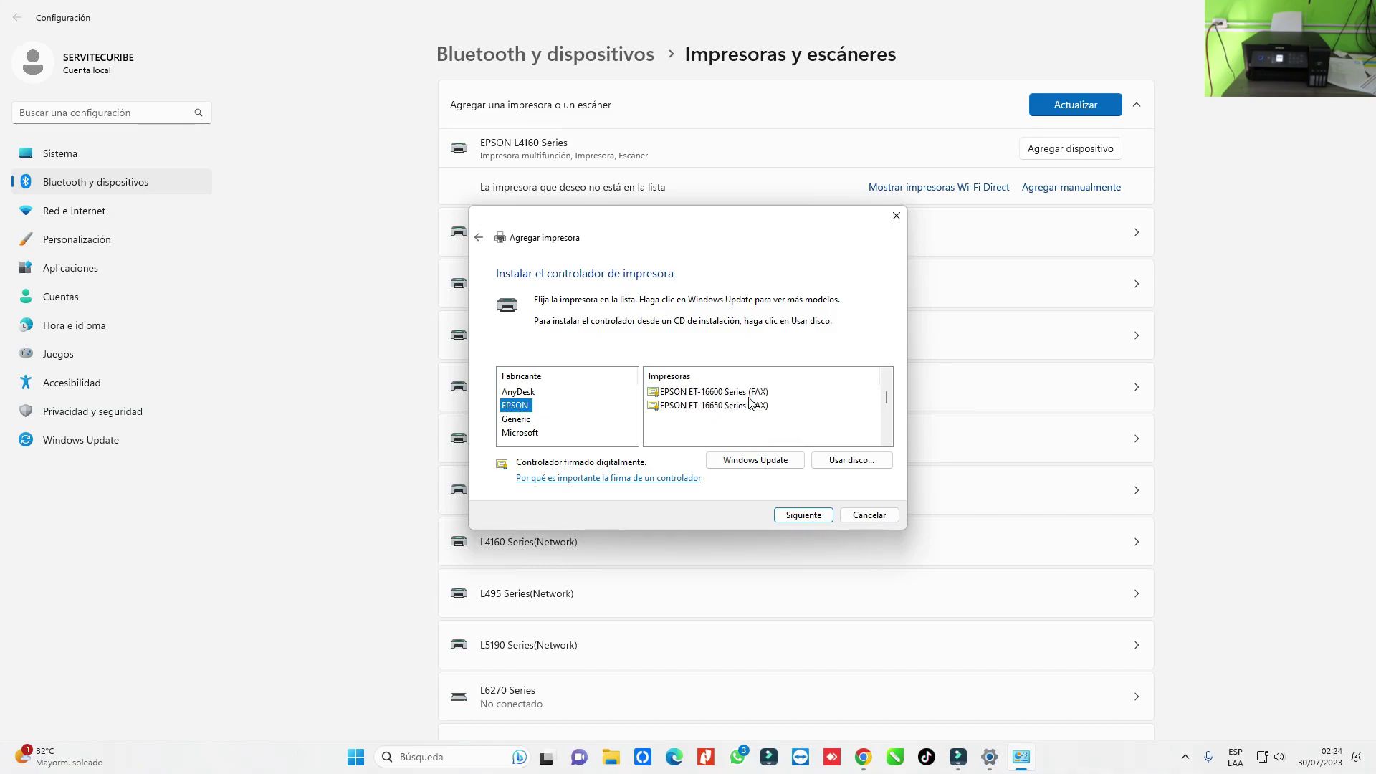
scroll(748, 403, "down", 10)
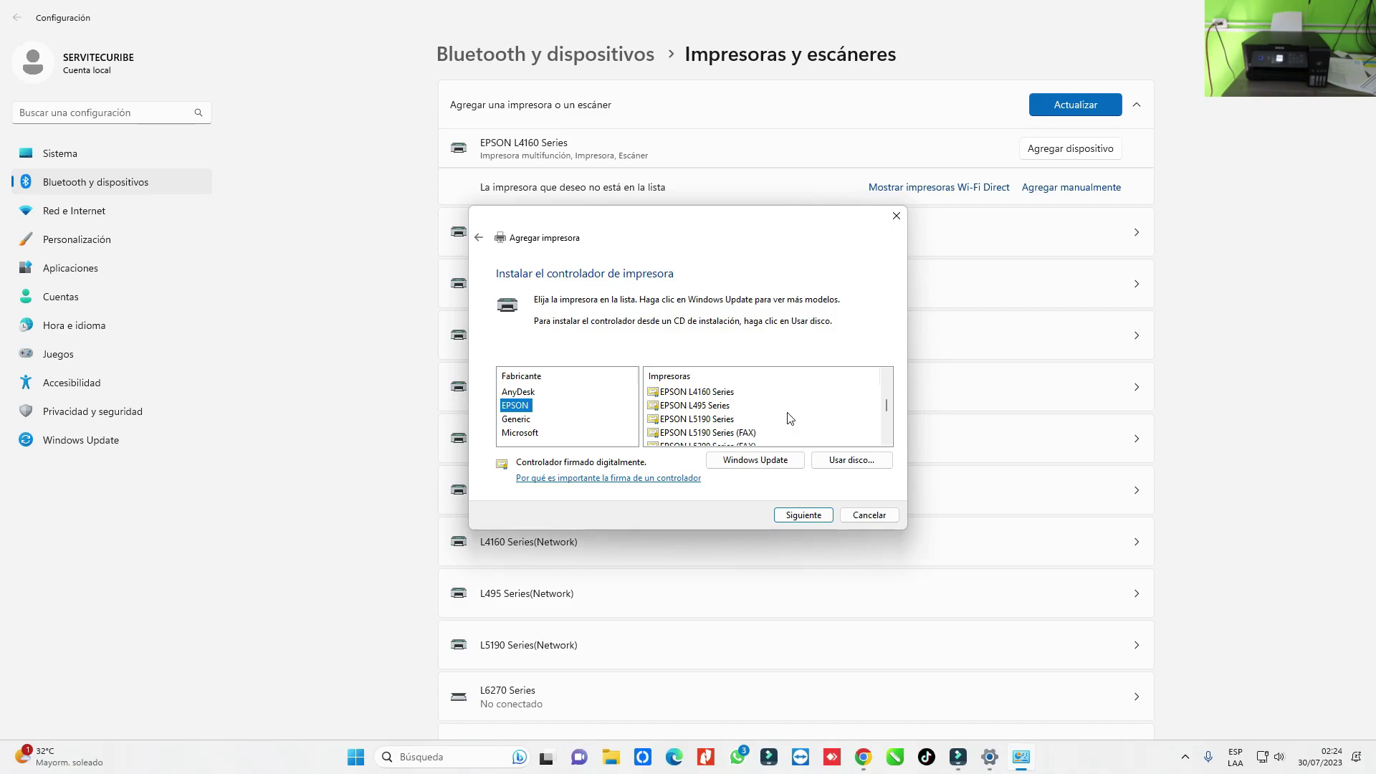
left_click(712, 391)
scroll(761, 403, "up", 1)
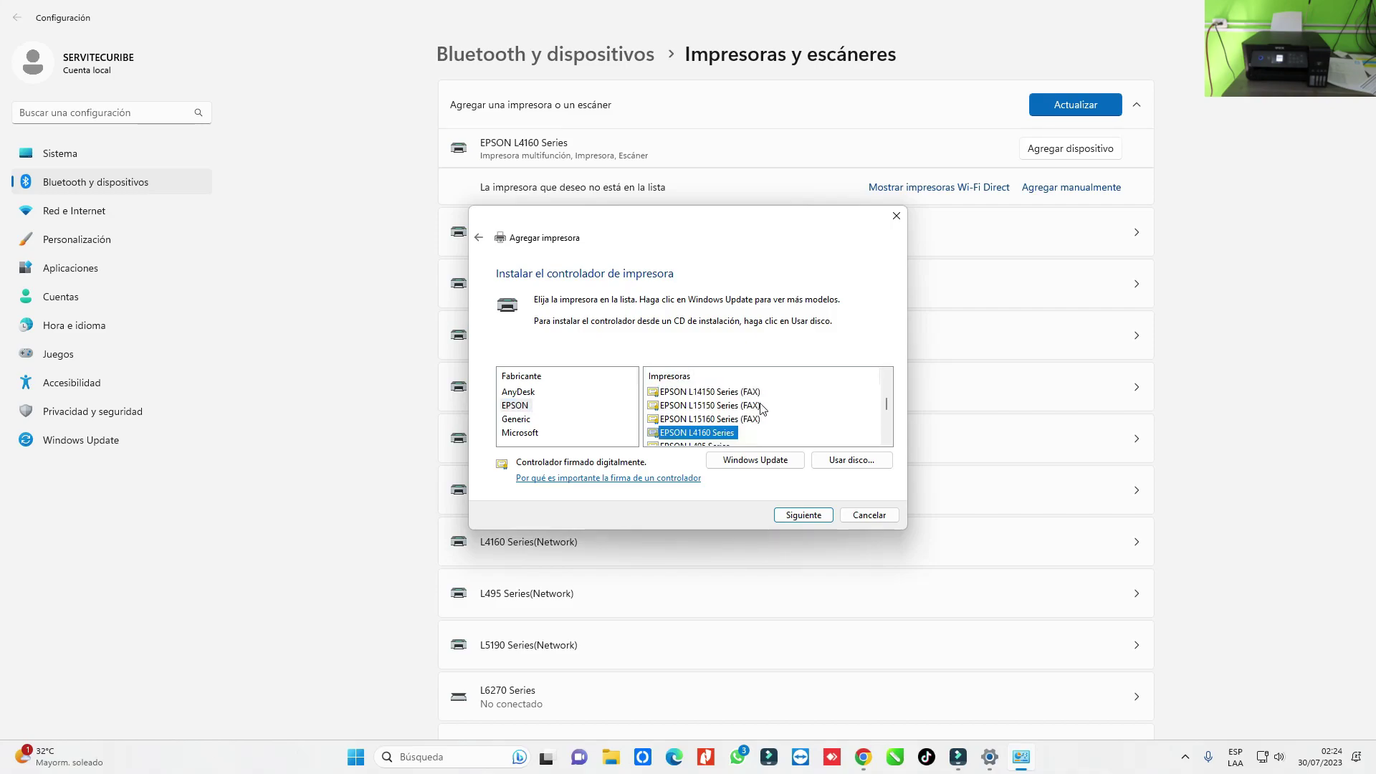
scroll(764, 424, "down", 1)
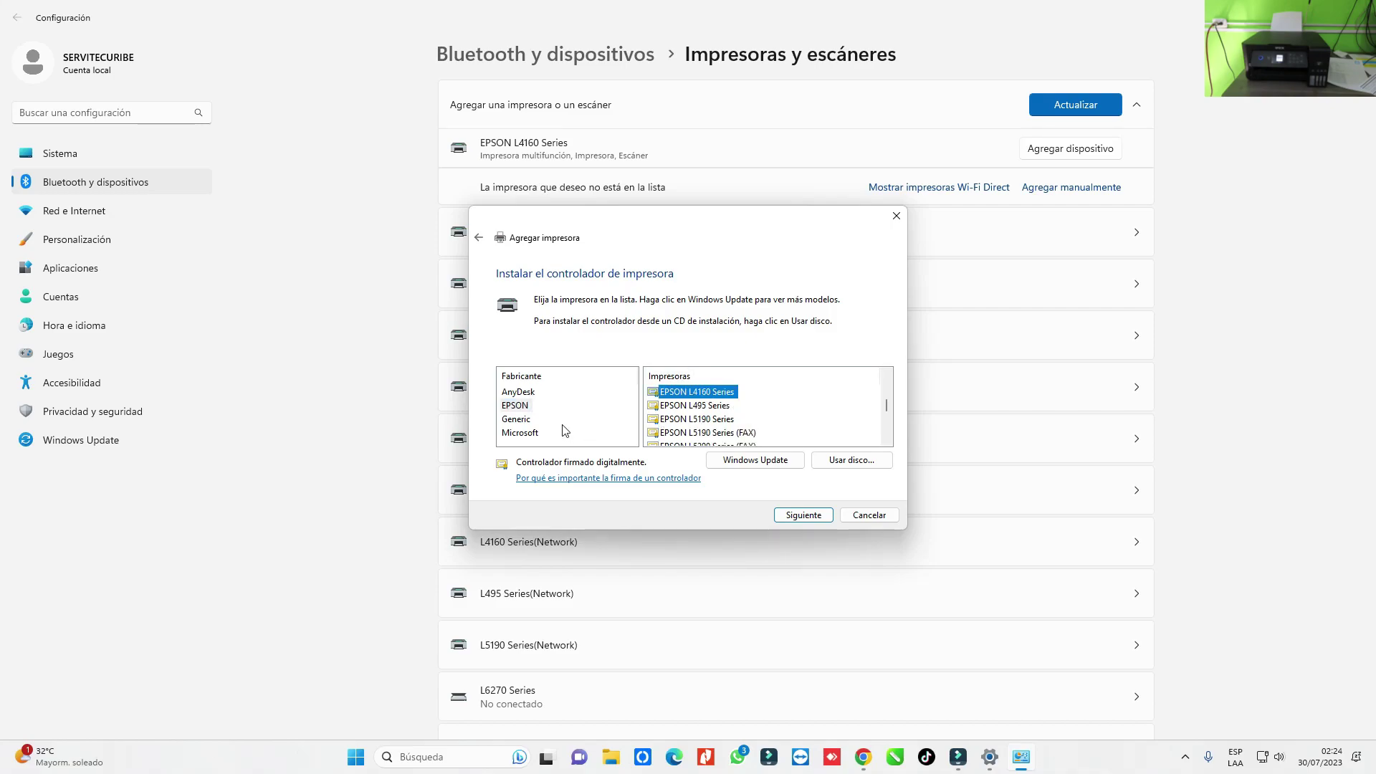
left_click(521, 409)
left_click(693, 393)
Step: Switch to Chrome, download the printer driver v2.70.02 for Windows 11 from the Epson L4160 page, and show the file in its folder
left_click(868, 763)
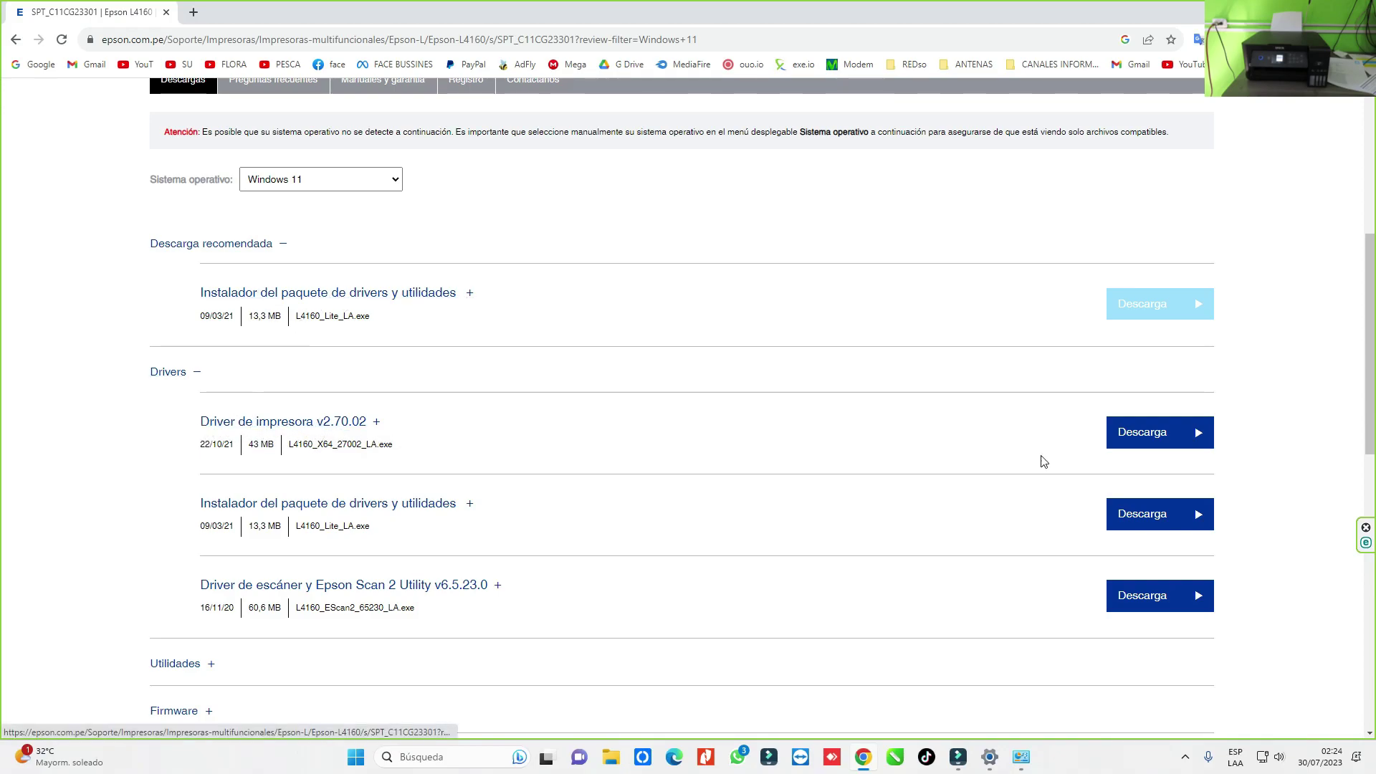
left_click(1161, 435)
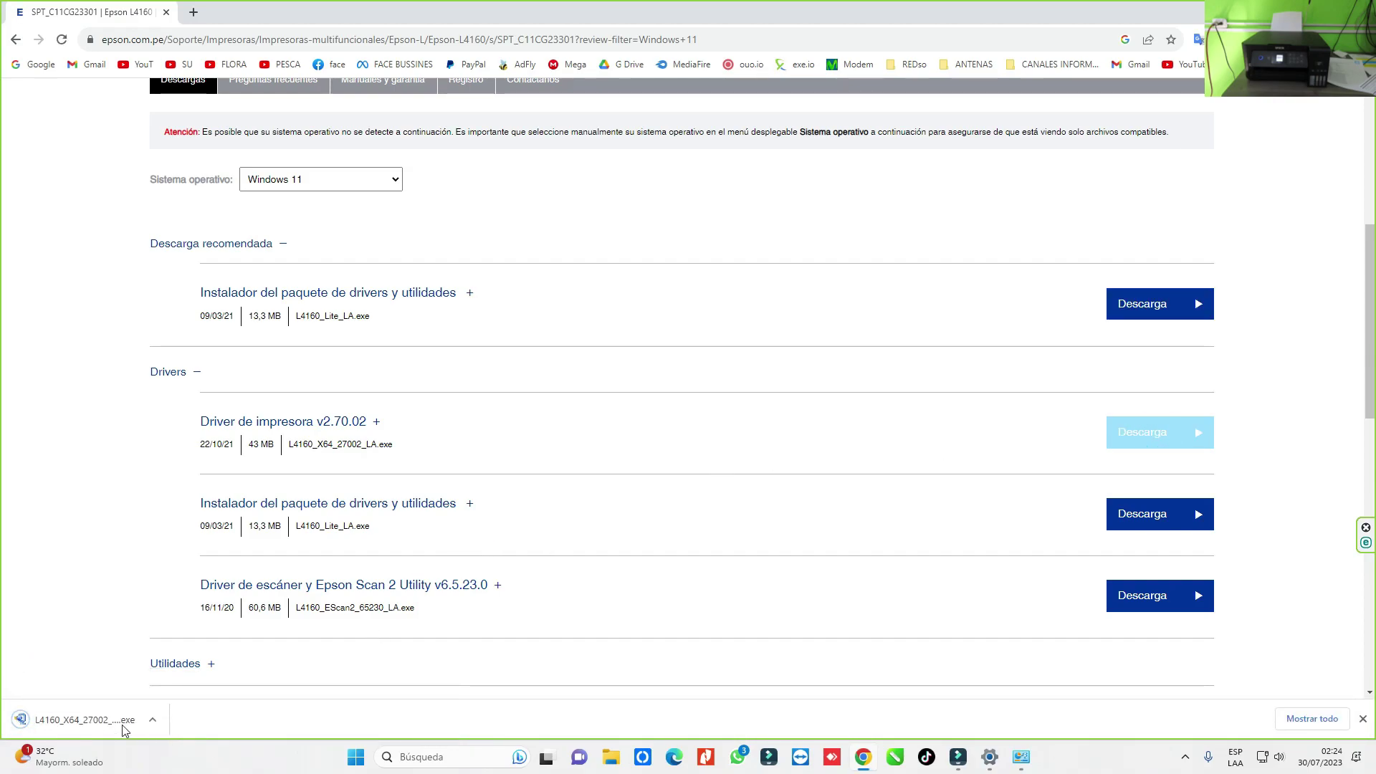
left_click(149, 719)
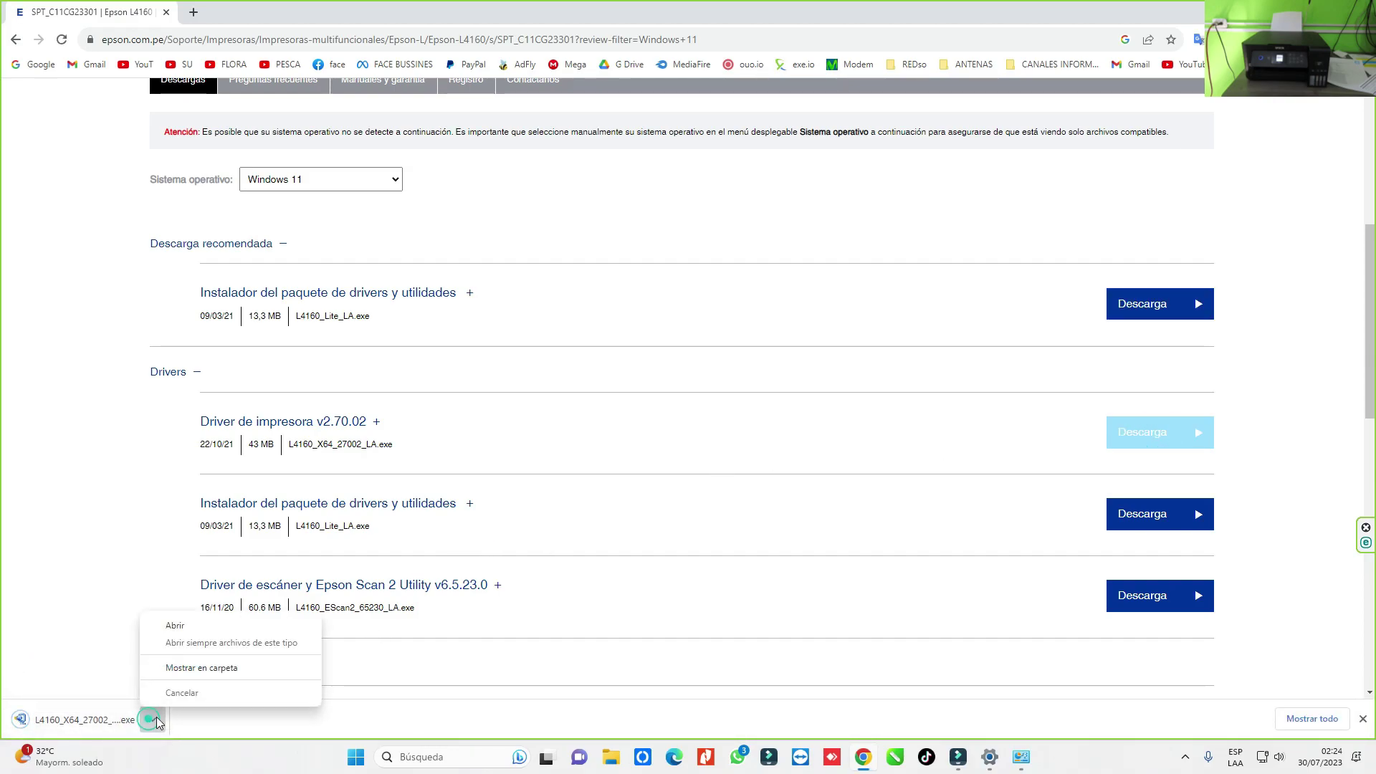
left_click(193, 668)
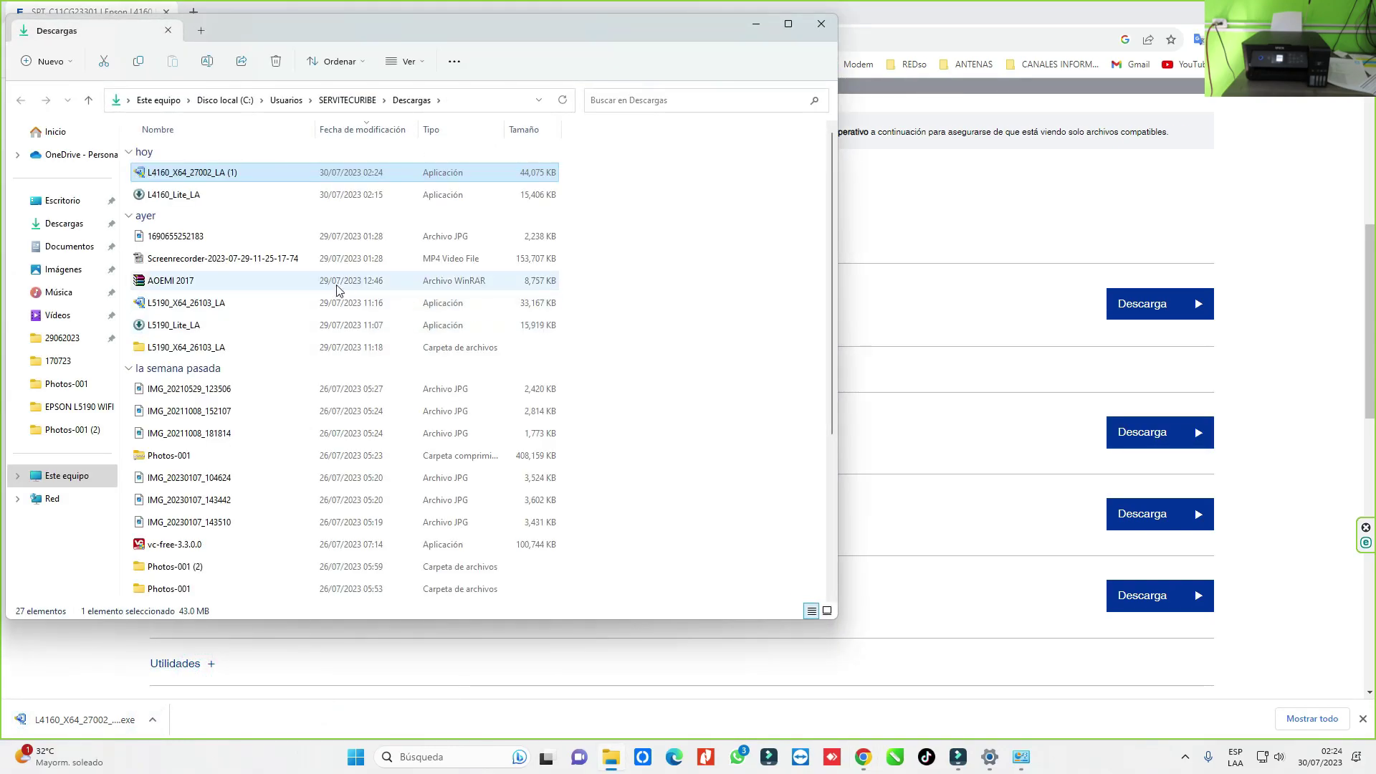
Step: Extract the downloaded L4160_X64_27002_LA (1) driver package into its own folder in Descargas
right_click(209, 174)
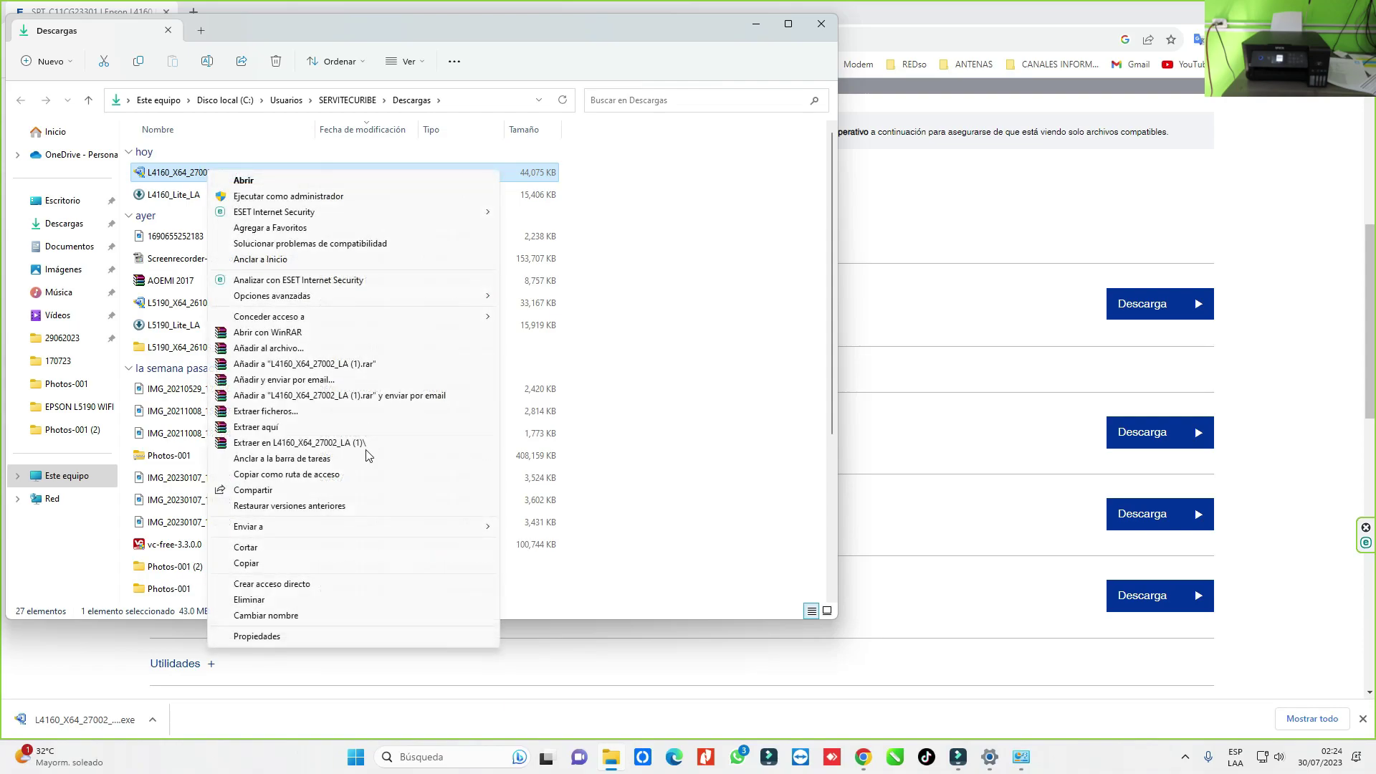
left_click(299, 442)
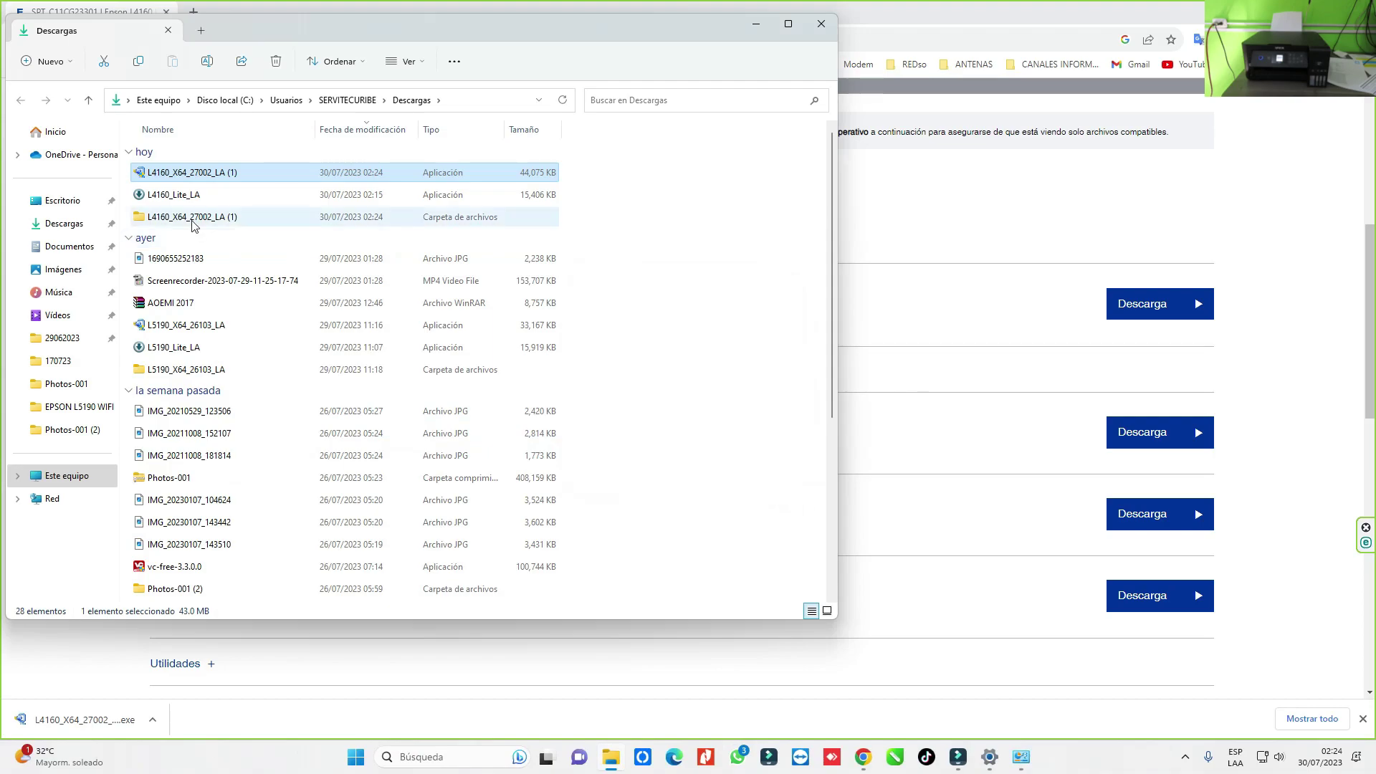
left_click(192, 222)
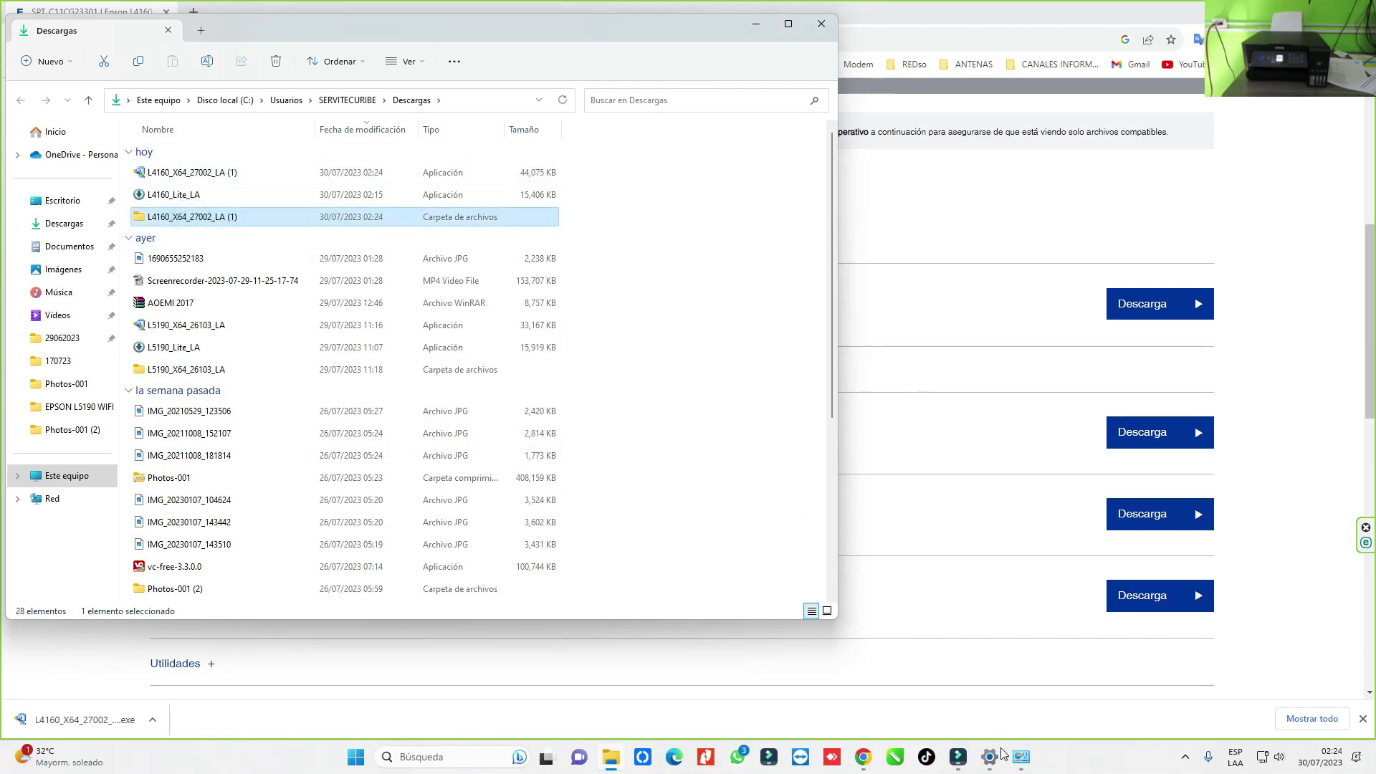
Step: Switch back to the Agregar impresora wizard and start browsing for a driver to install from disk
left_click(1021, 757)
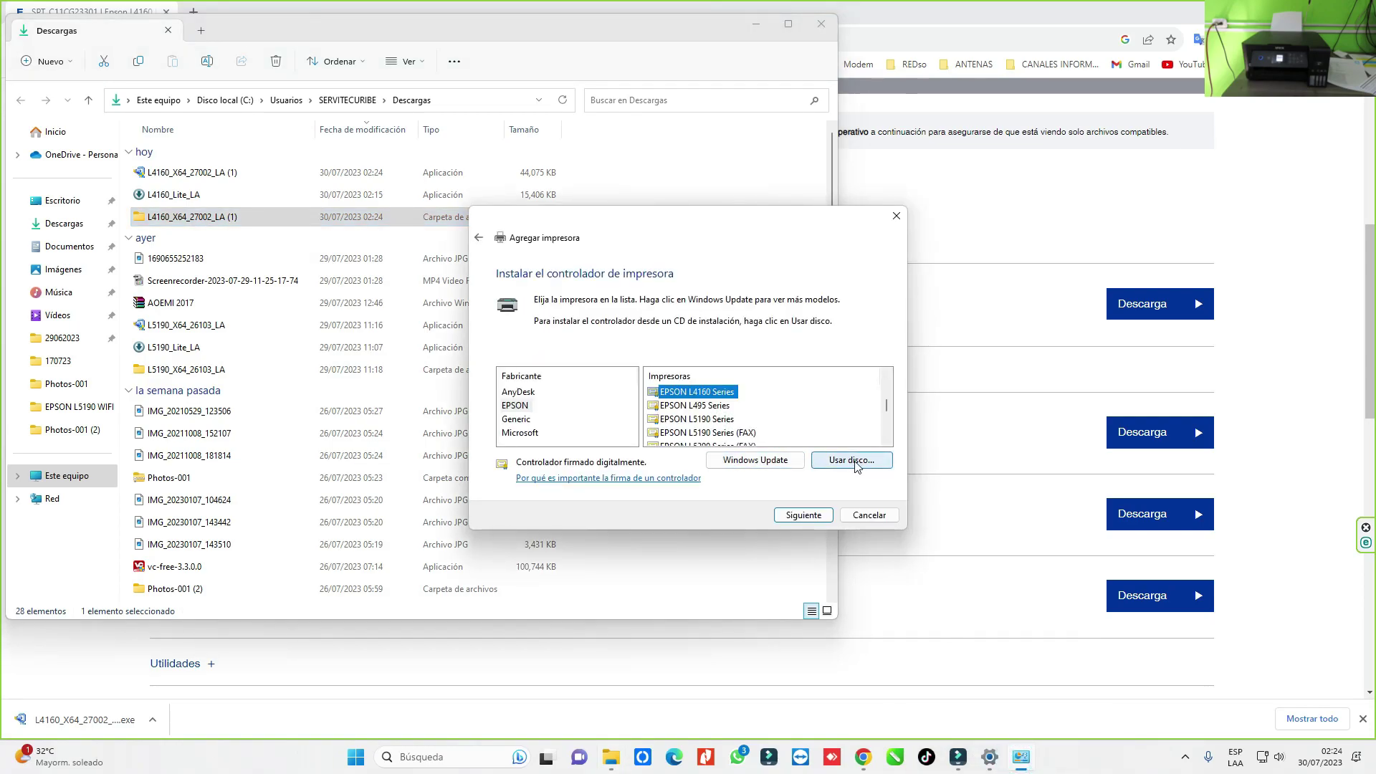
scroll(728, 415, "up", 1)
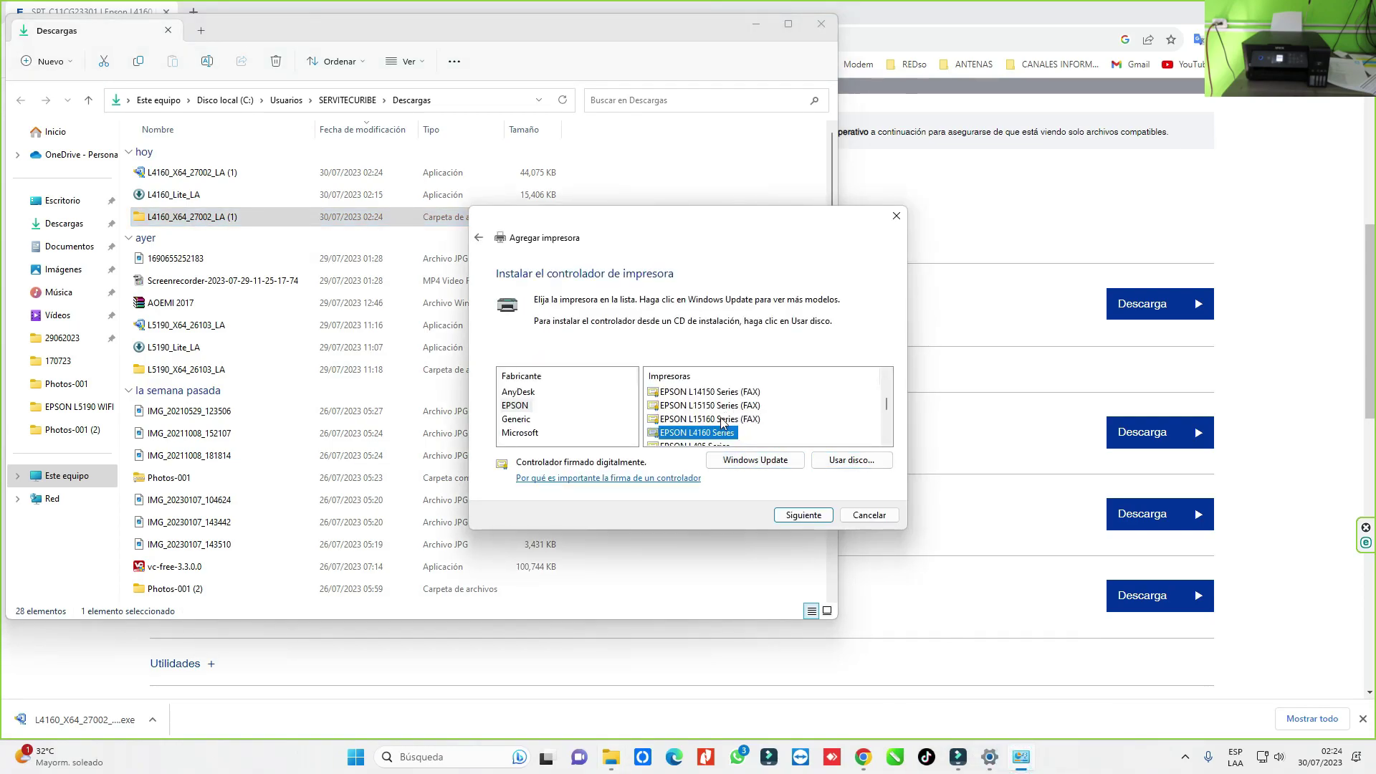
scroll(723, 415, "down", 1)
left_click(824, 458)
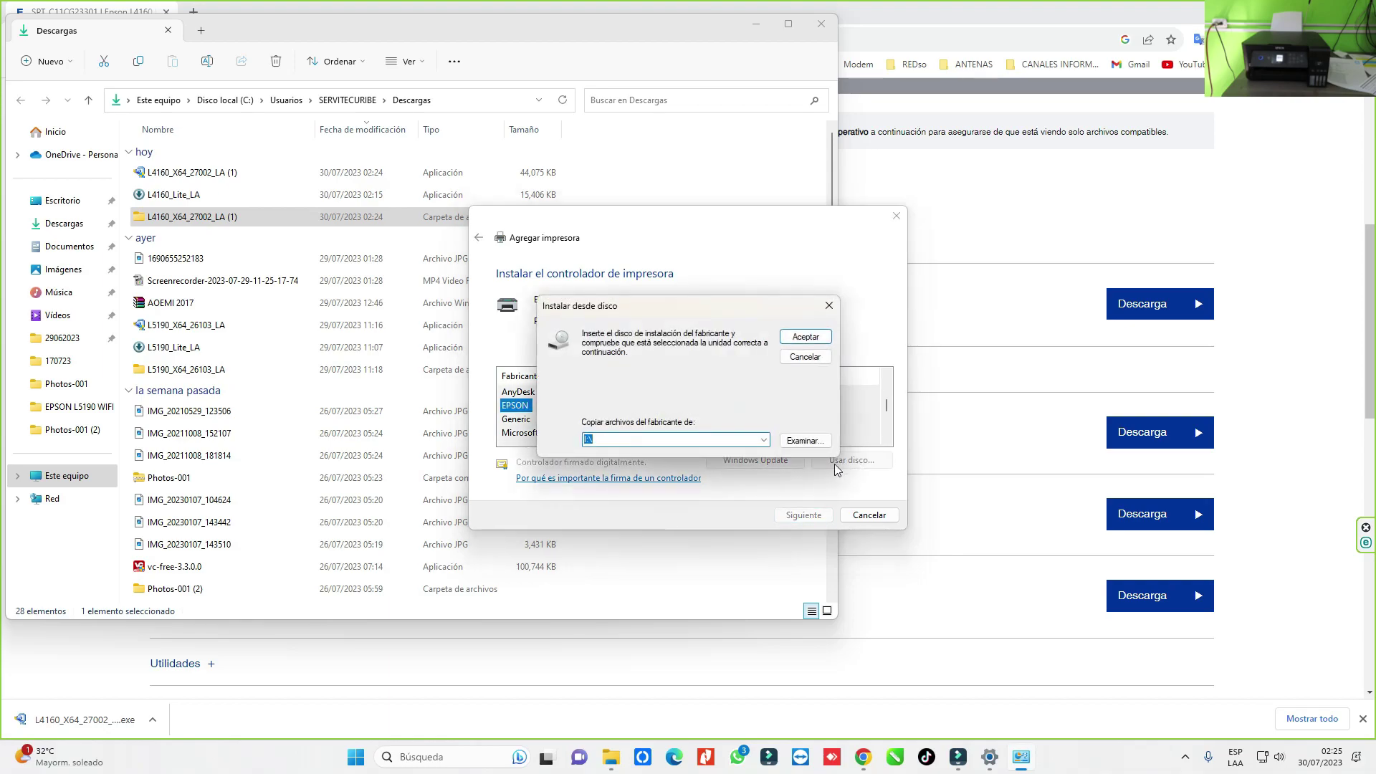
left_click(797, 445)
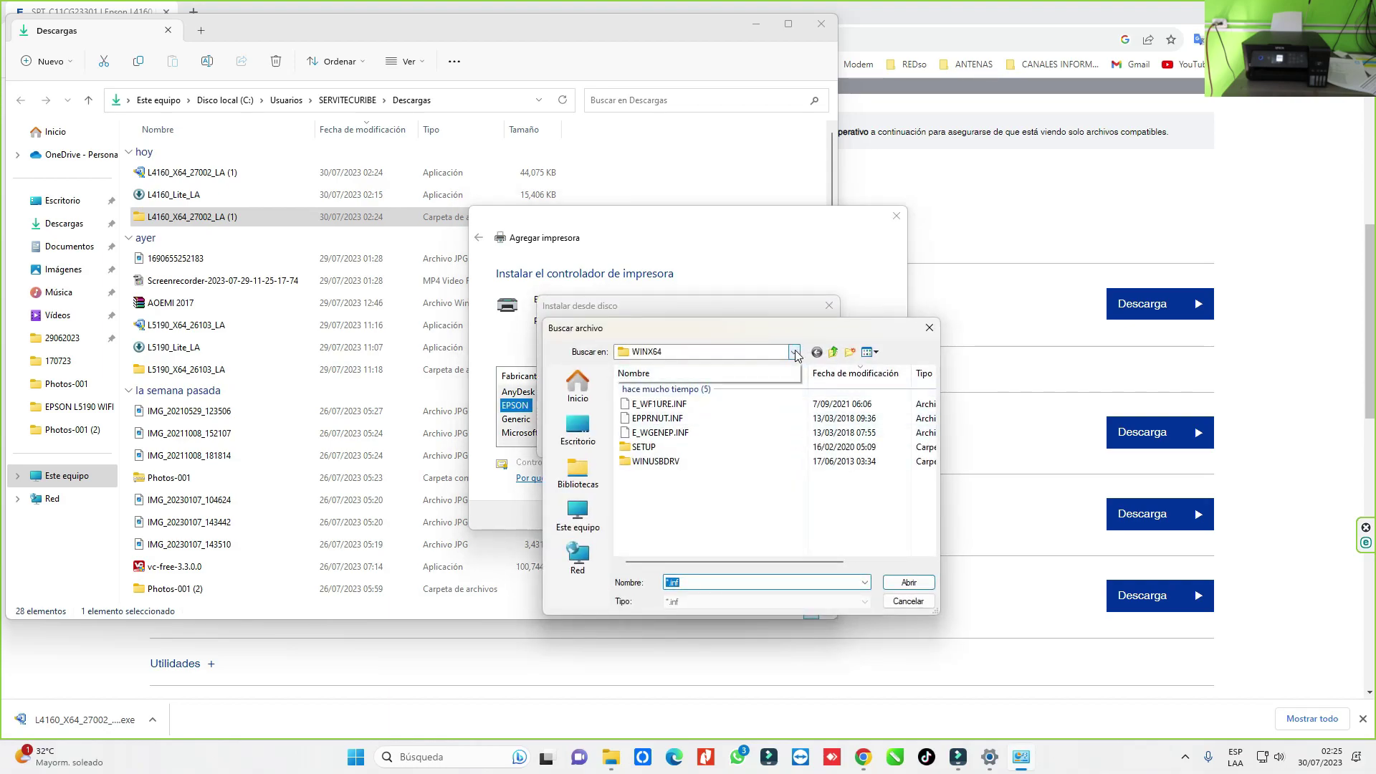
Step: Load the driver from EPPRNUT.INF in the WINX64 folder of the extracted L4160_X64_27002_LA (1) folder in Descargas
left_click(792, 352)
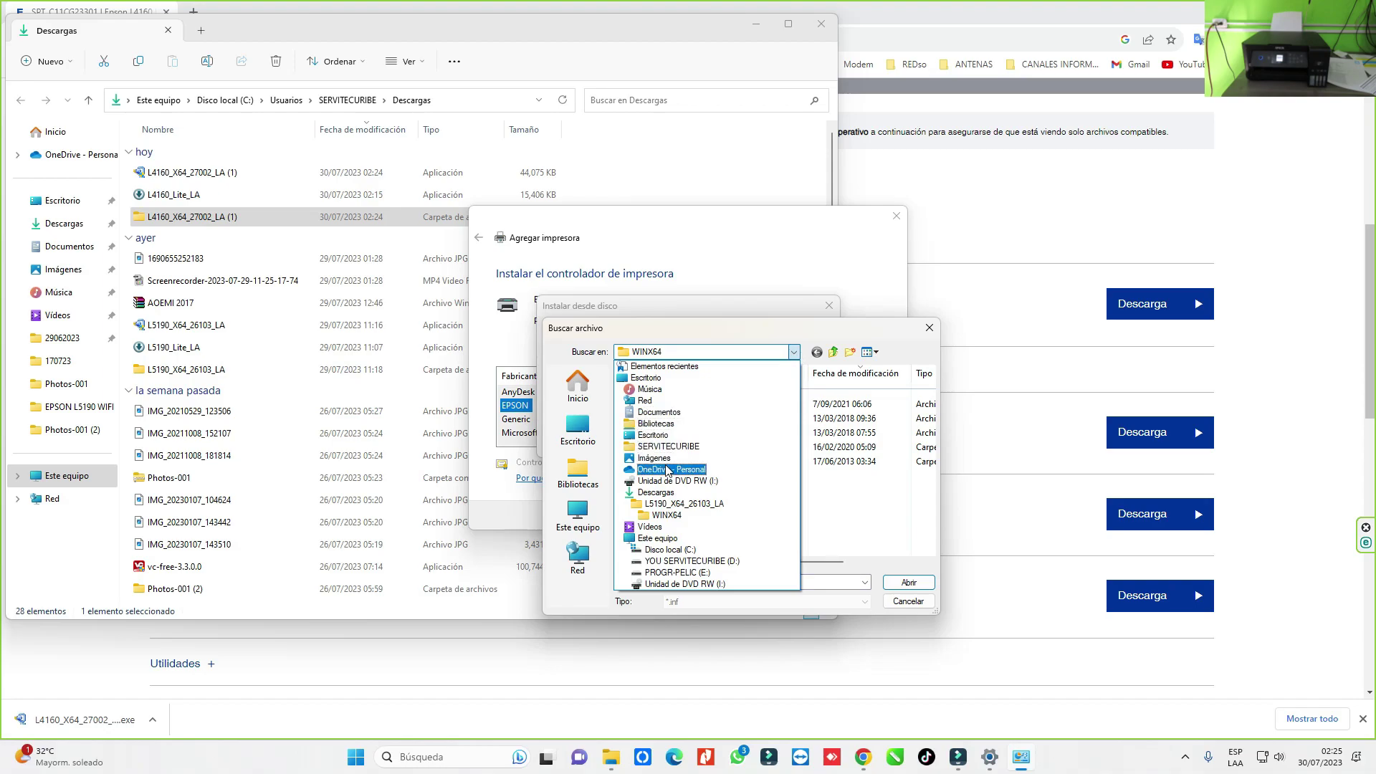
left_click(655, 492)
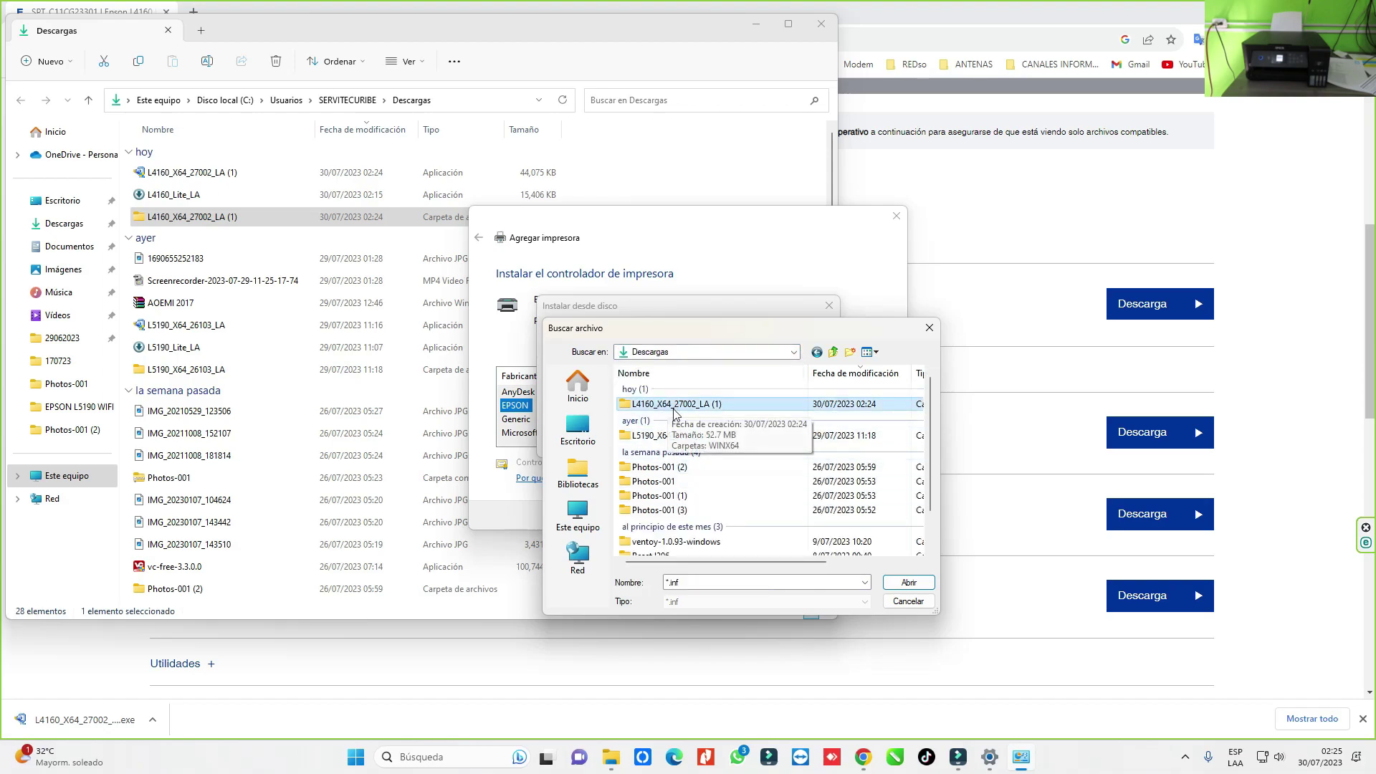
double_click(701, 406)
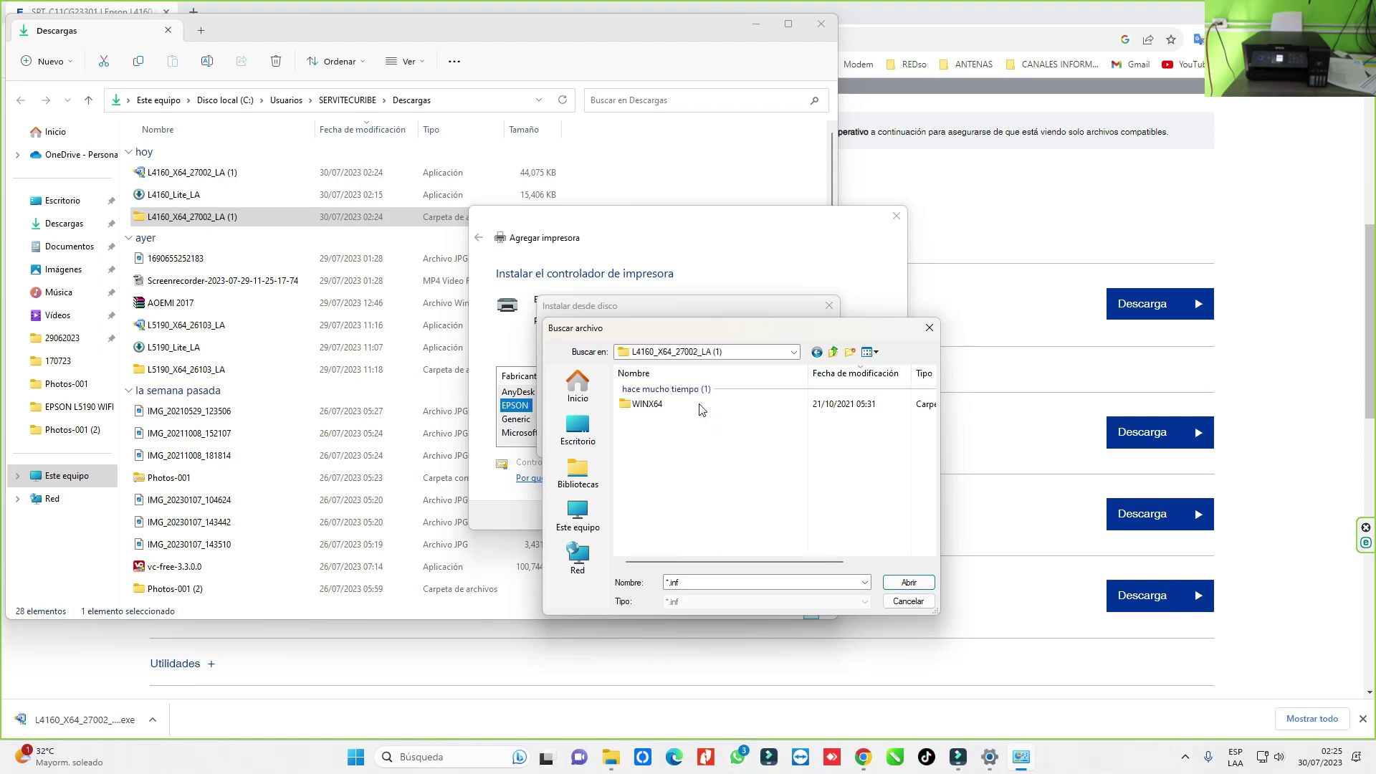
double_click(659, 404)
left_click(663, 433)
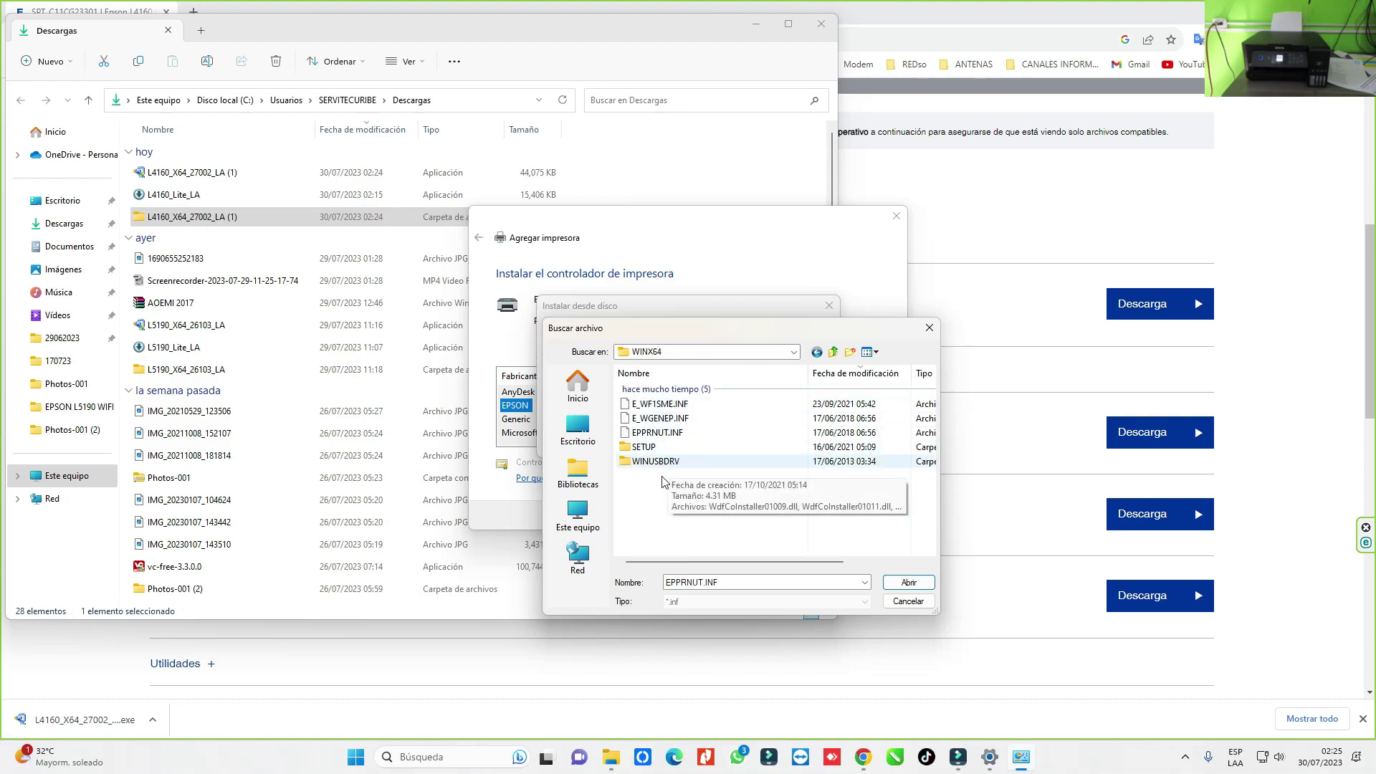
left_click(713, 582)
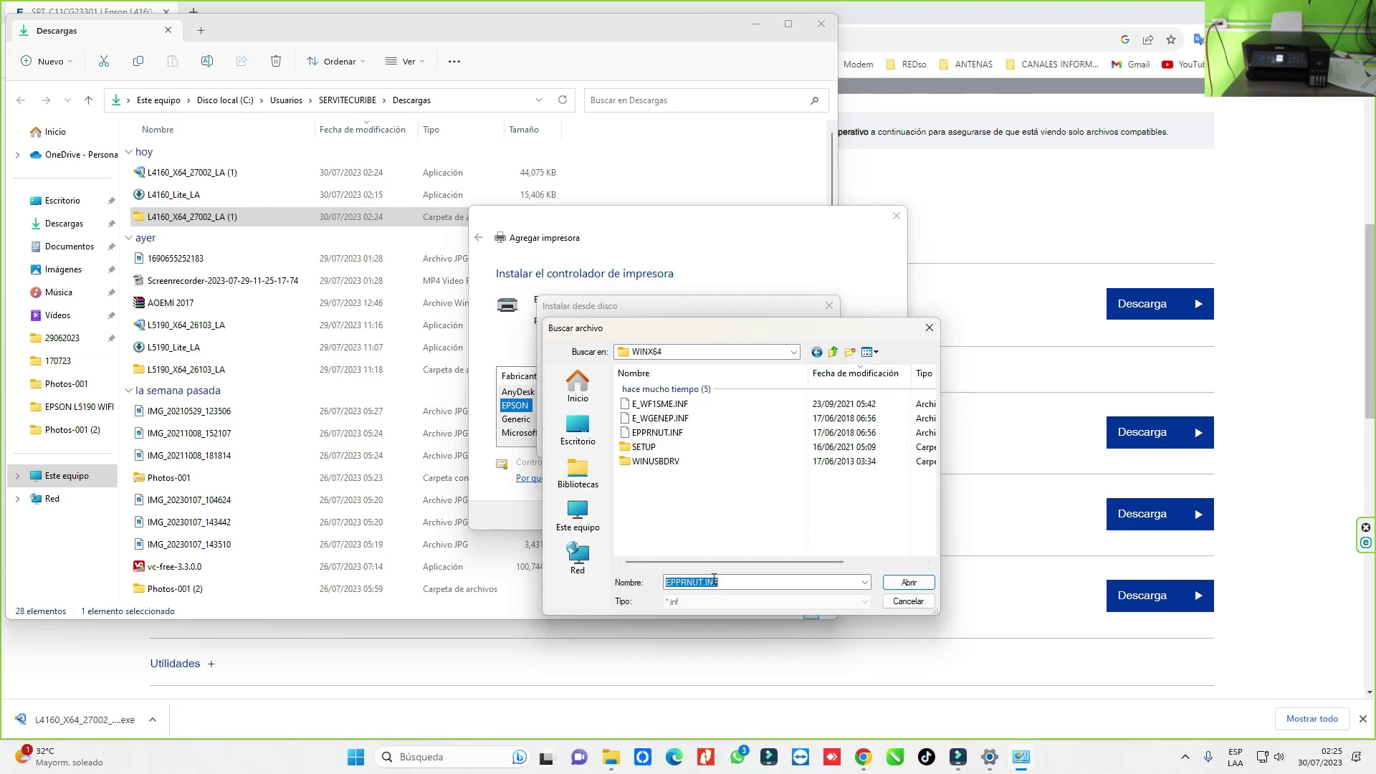
left_click(727, 583)
double_click(721, 583)
left_click(647, 435)
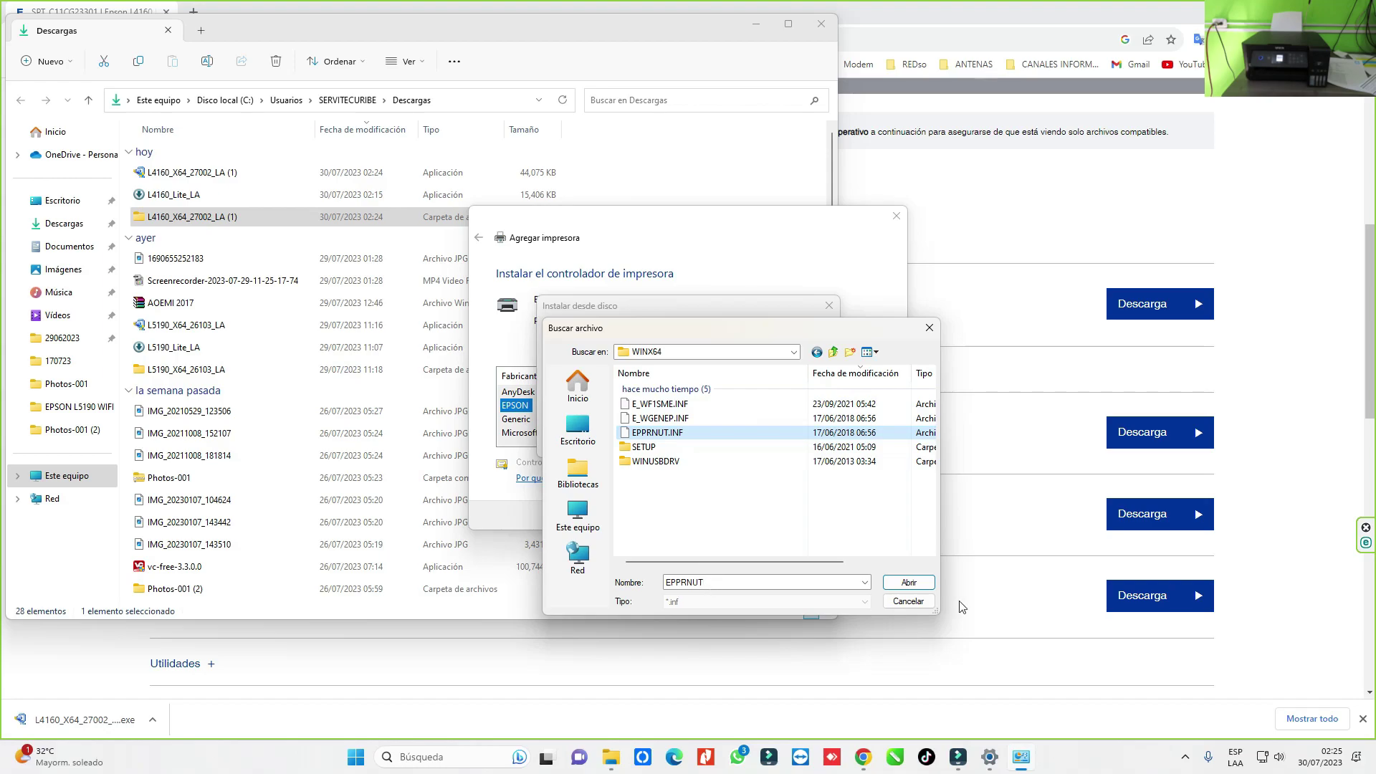
left_click(921, 583)
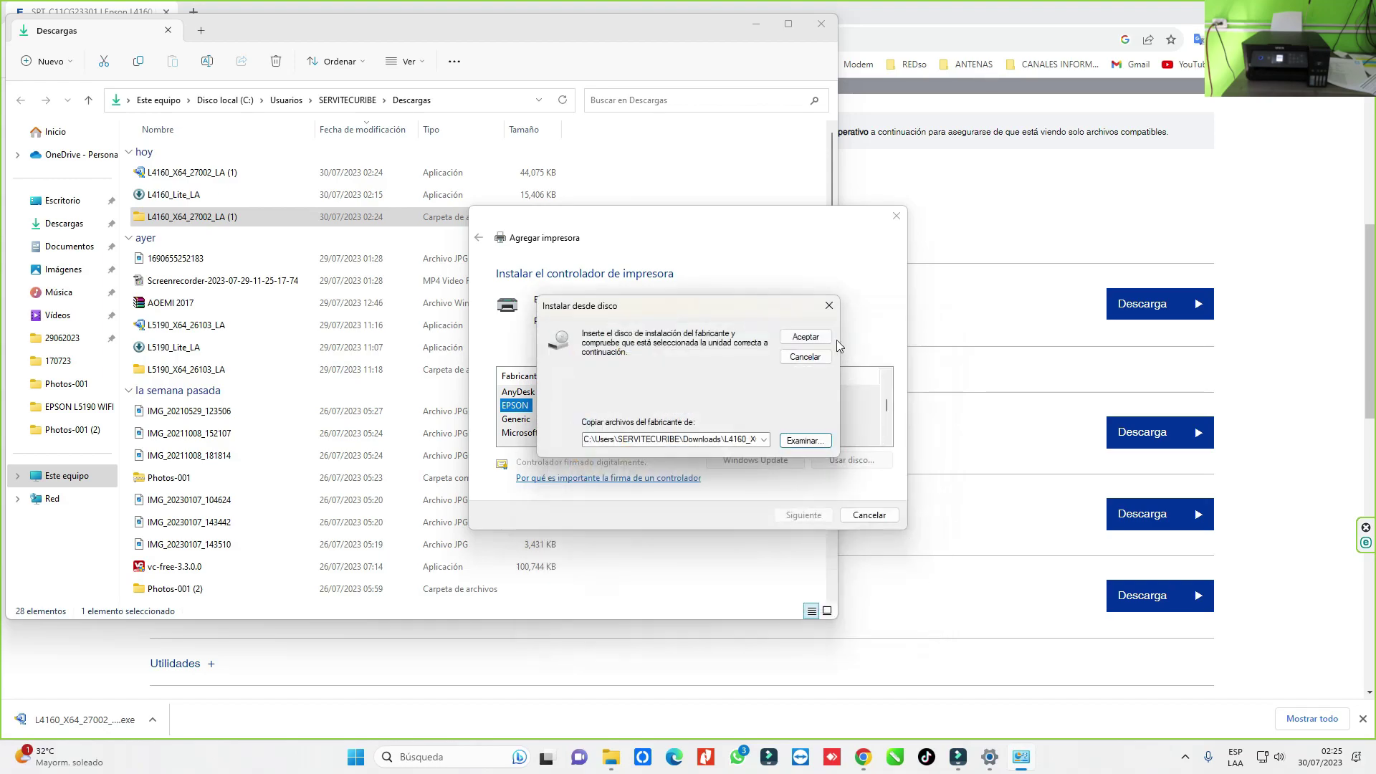
left_click(805, 337)
Step: Choose the EPSON L4160 Series driver and replace the currently installed driver
left_click(541, 400)
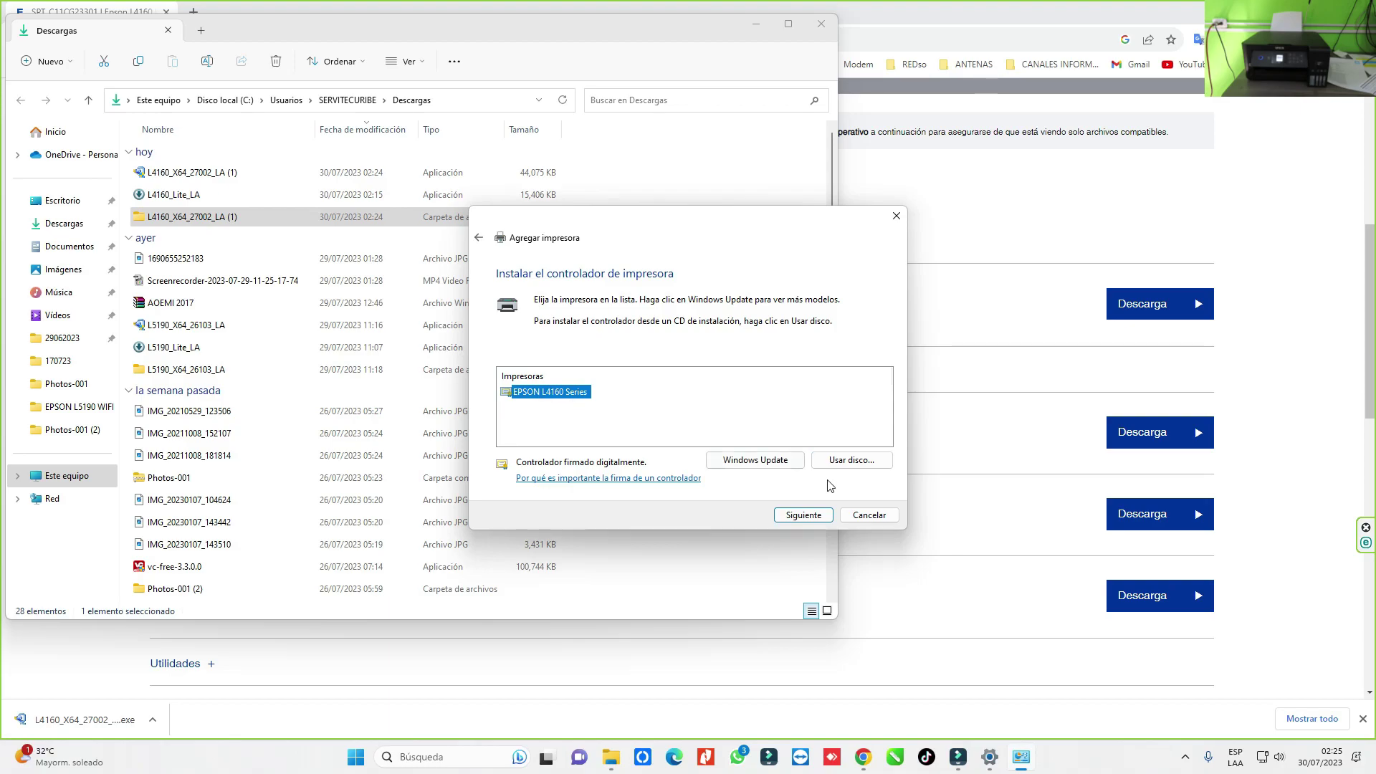
left_click(822, 517)
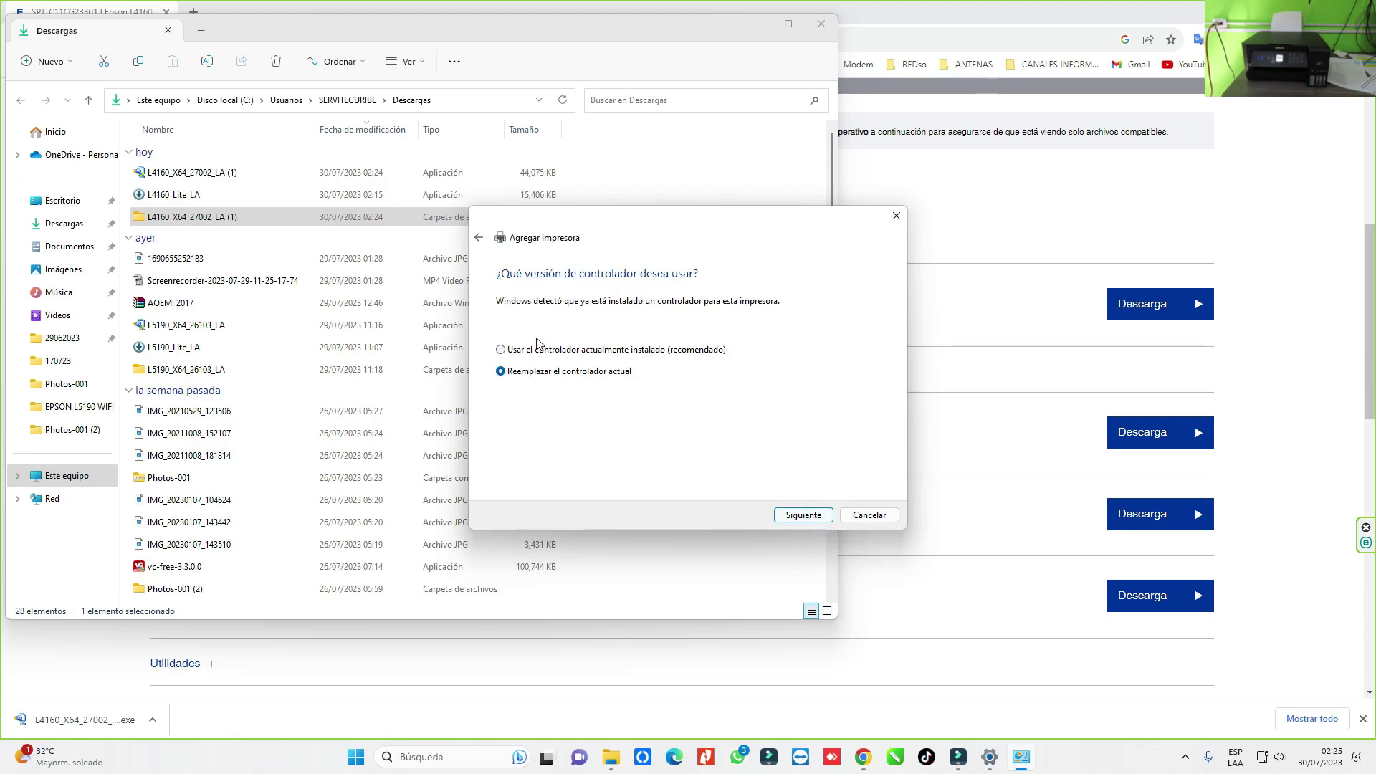
left_click(821, 517)
Step: Name the printer EPSON L4160 Series IP/HOST and start its installation
left_click_drag(703, 301, 663, 303)
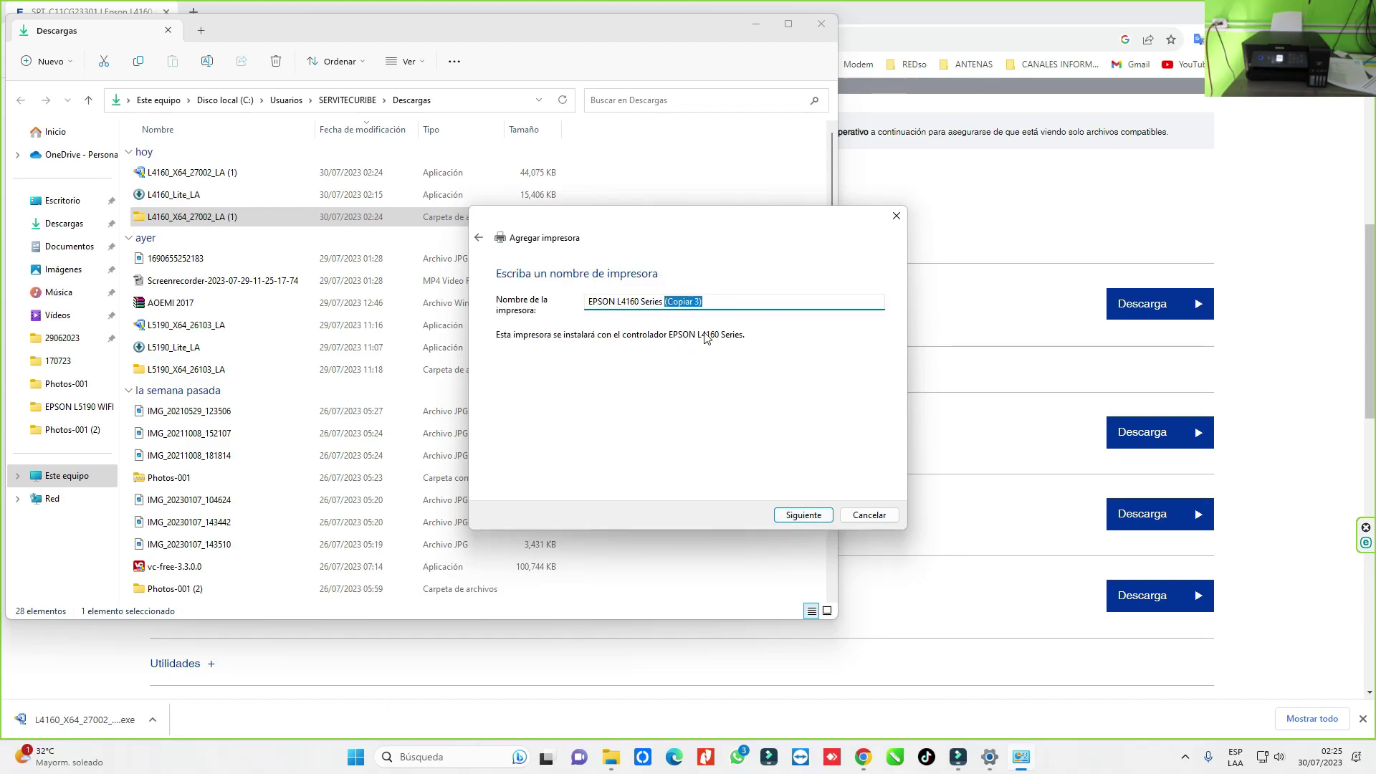
key("BackSpace")
left_click(824, 517)
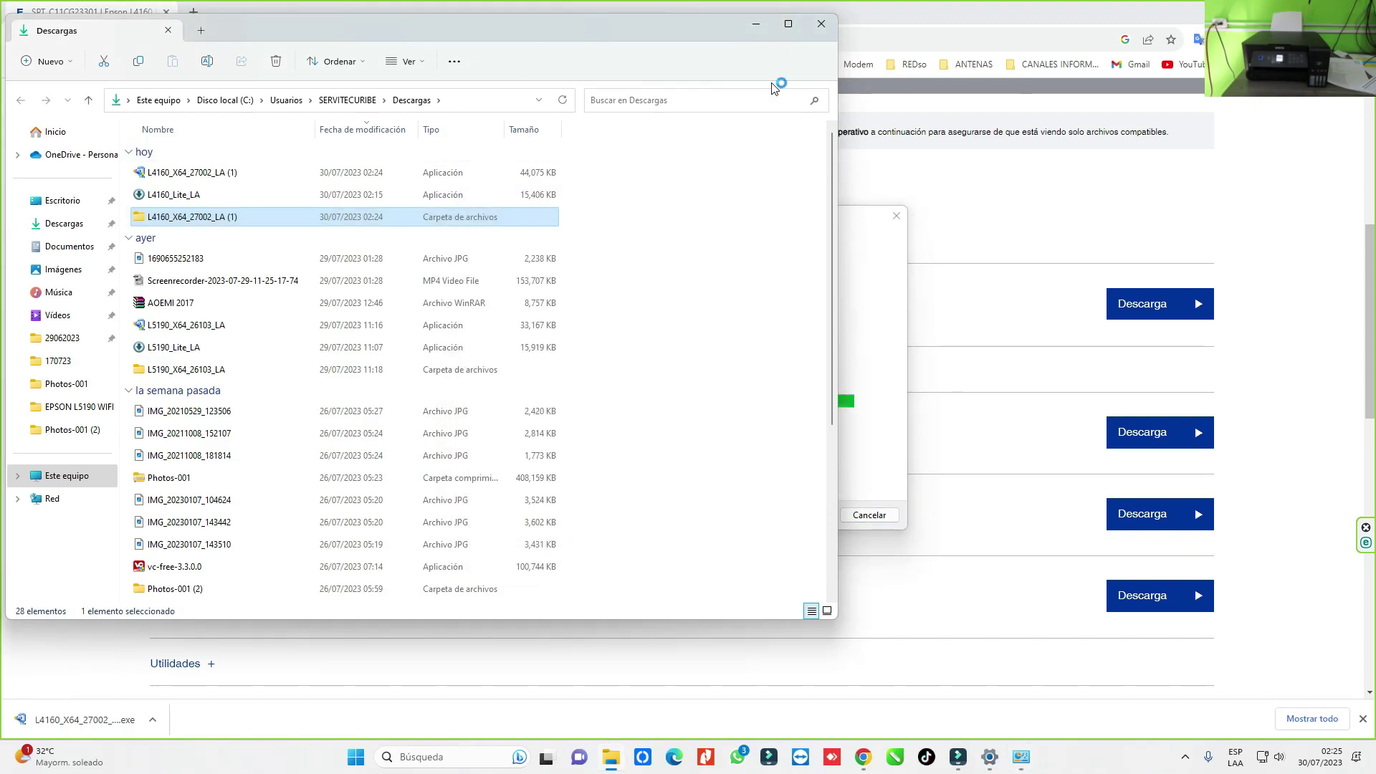
Step: Close the Descargas window, return to the Settings printers page, and finish adding the printer without sharing it
left_click(821, 23)
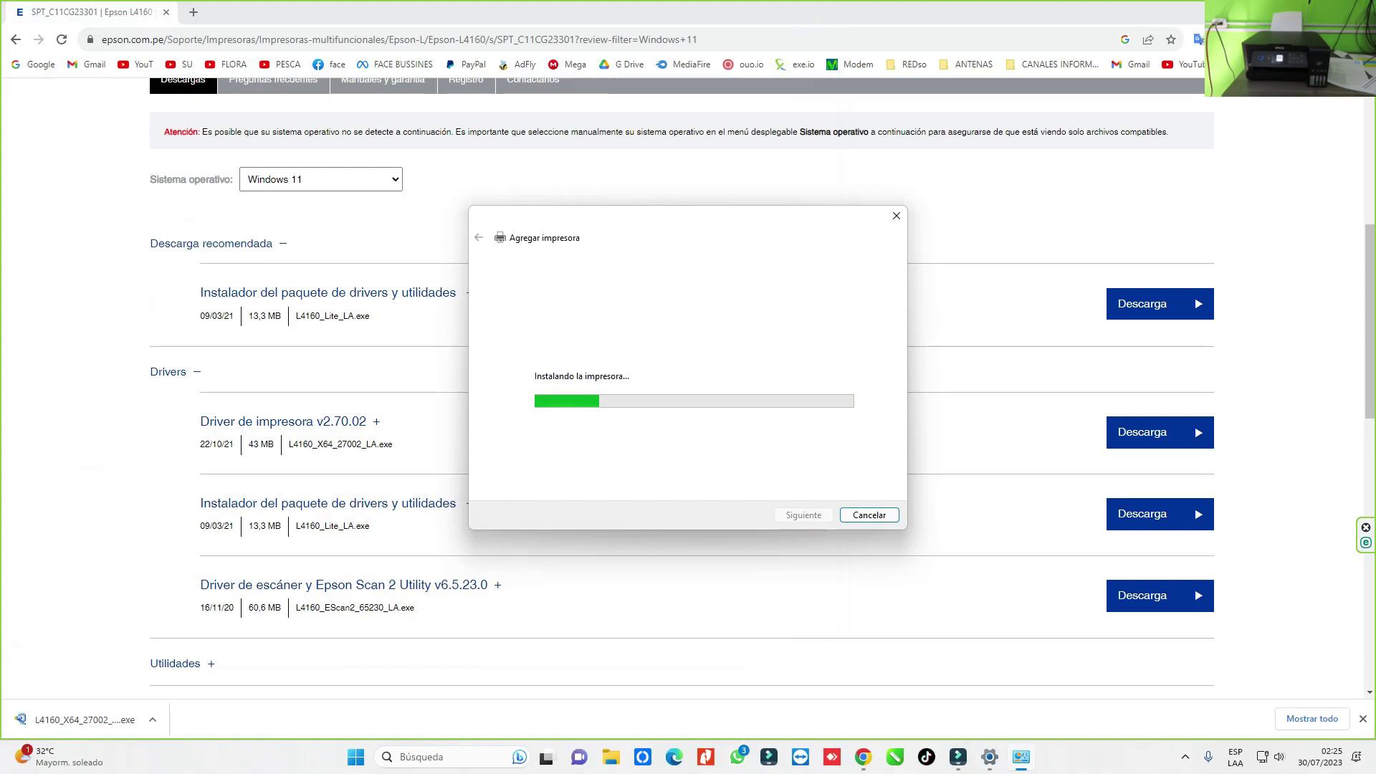
key("alt+Tab")
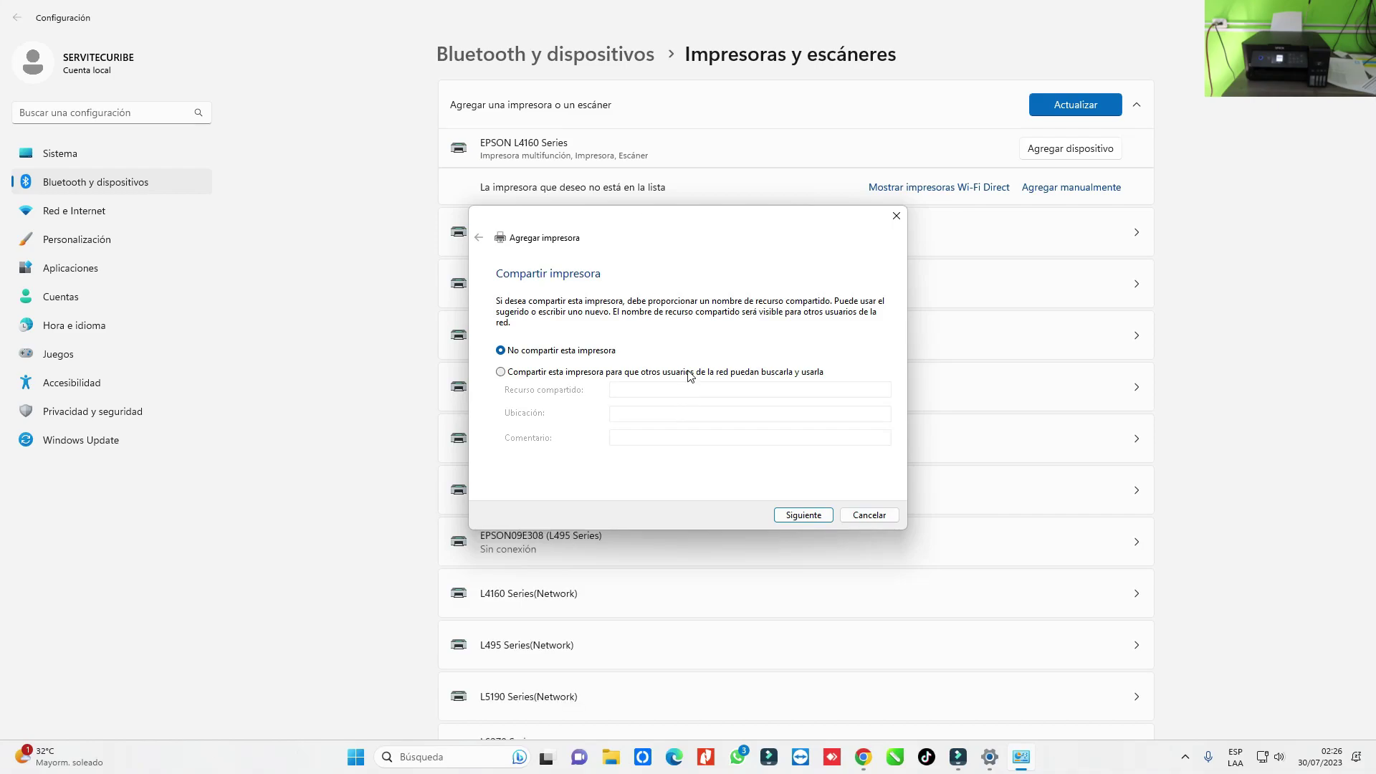
left_click(801, 522)
left_click(804, 517)
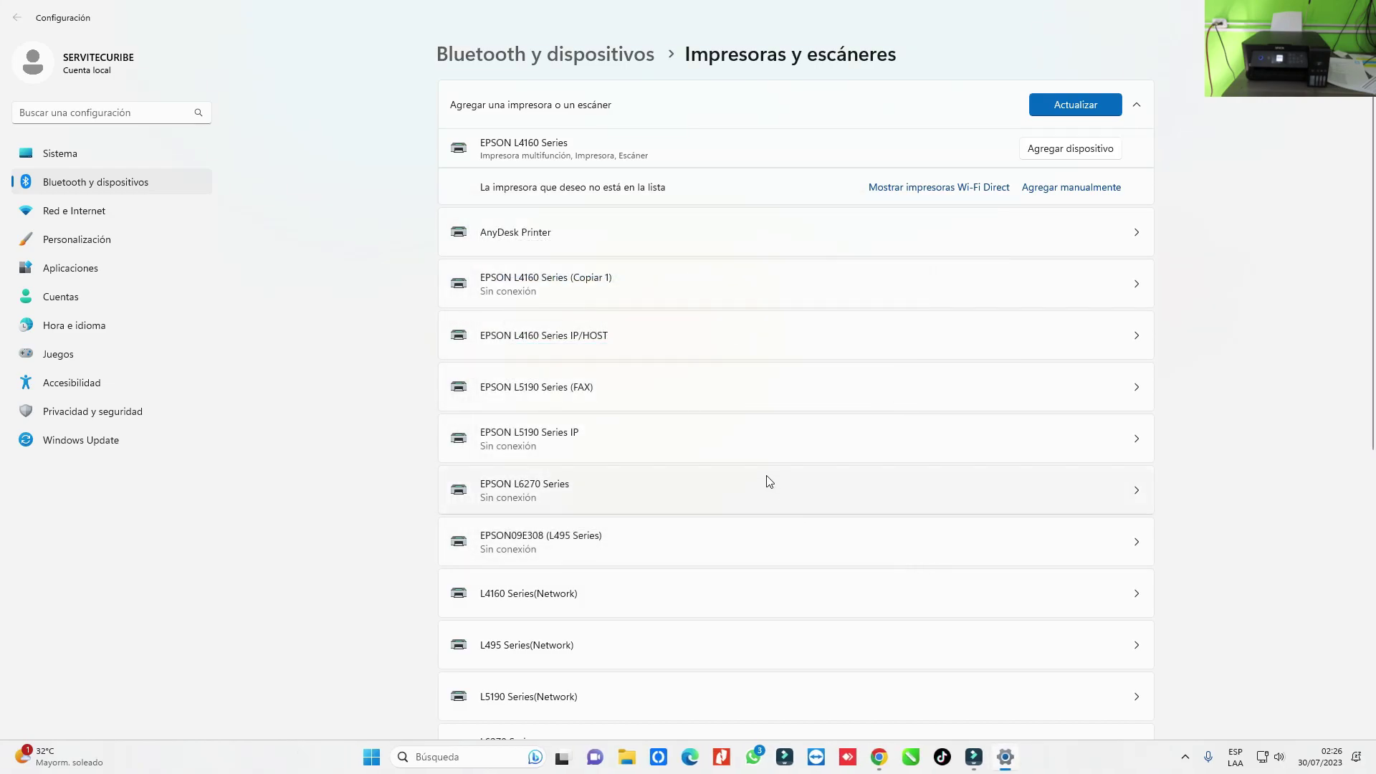
Step: Open the printer properties of EPSON L4160 Series IP/HOST from the printers and scanners list
left_click(536, 345)
left_click(17, 17)
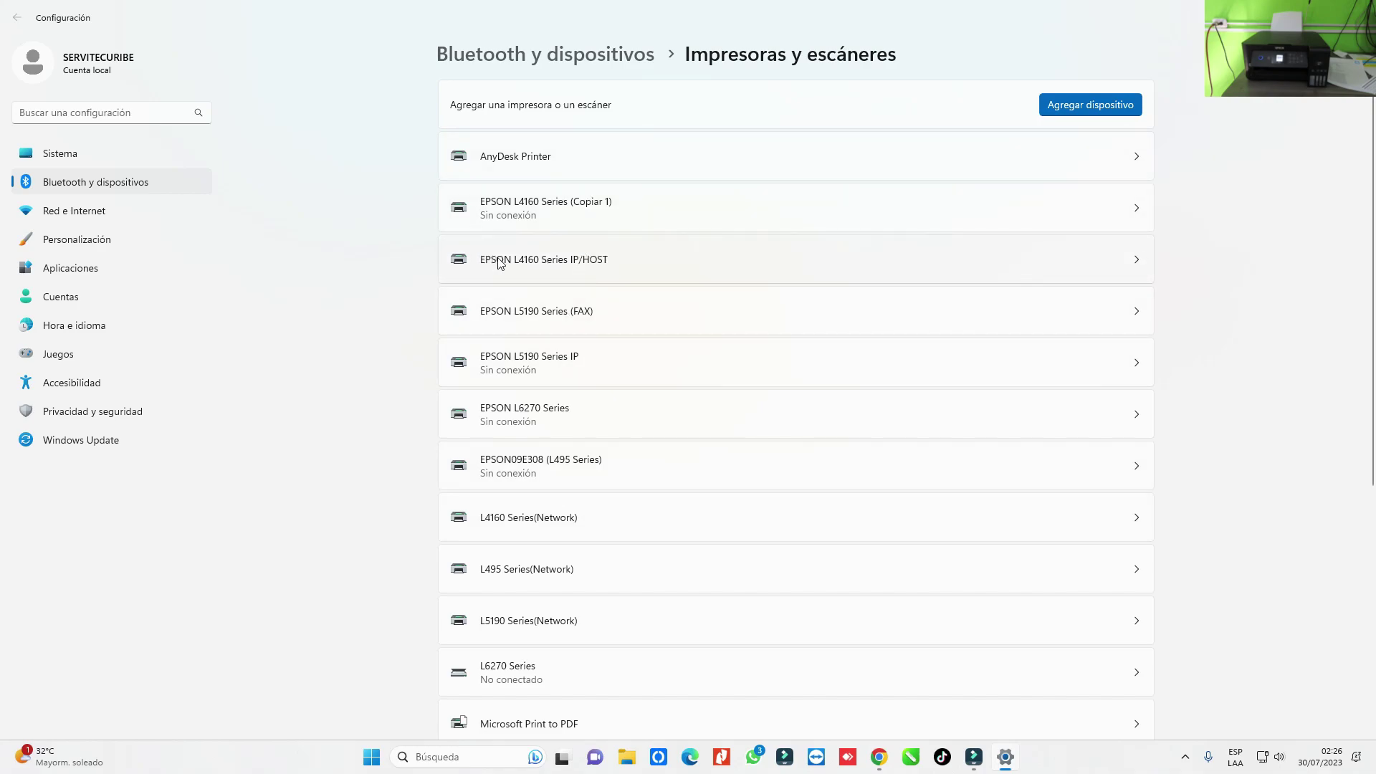
left_click(593, 268)
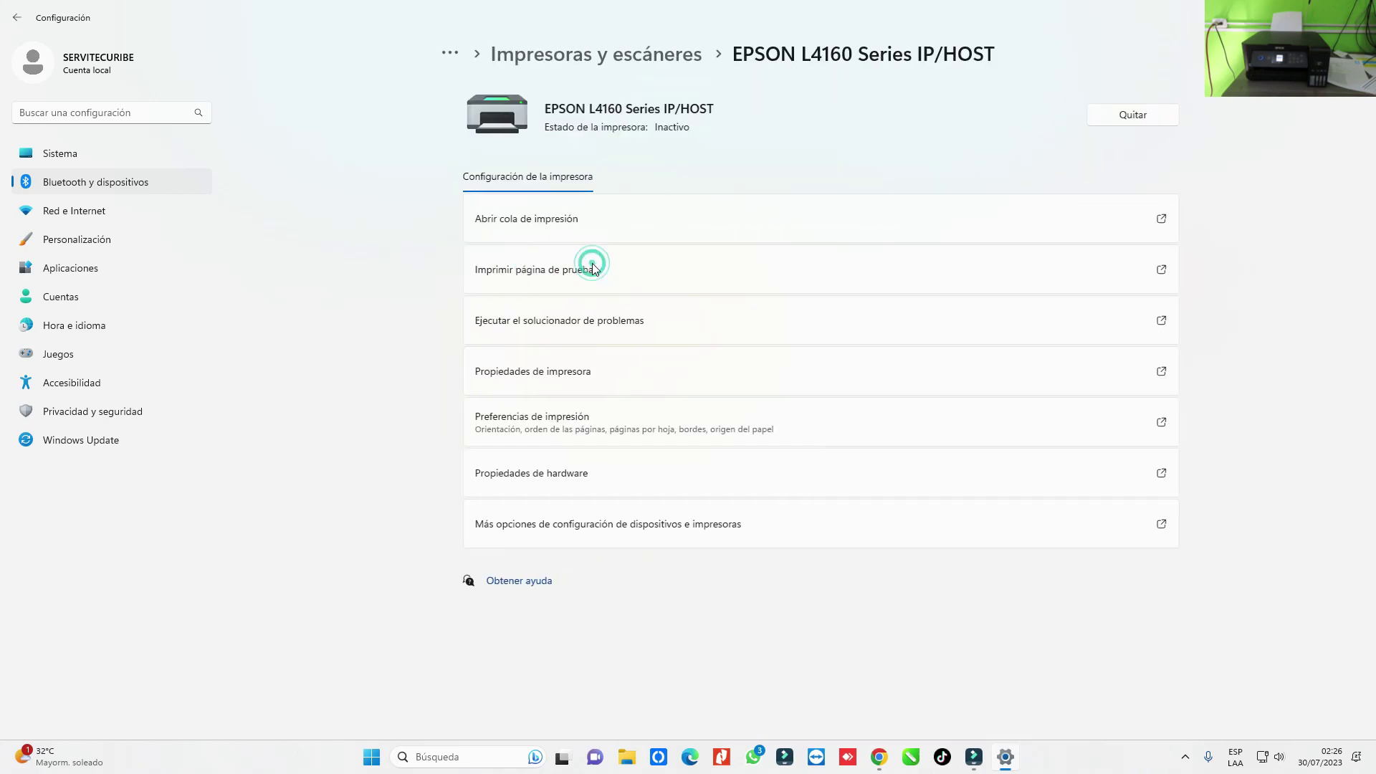
left_click(510, 373)
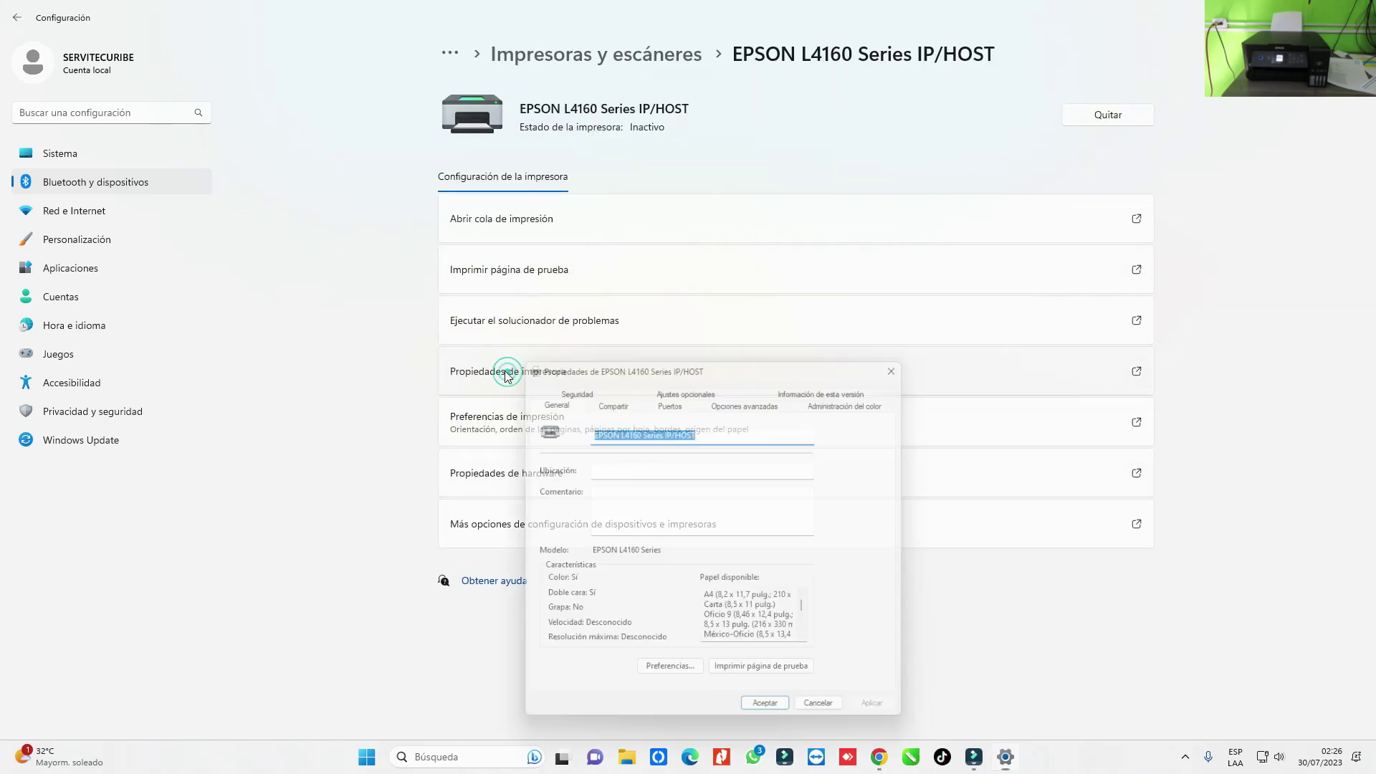
Step: Check the main and maintenance options in the printer's printing preferences and close them
left_click(670, 677)
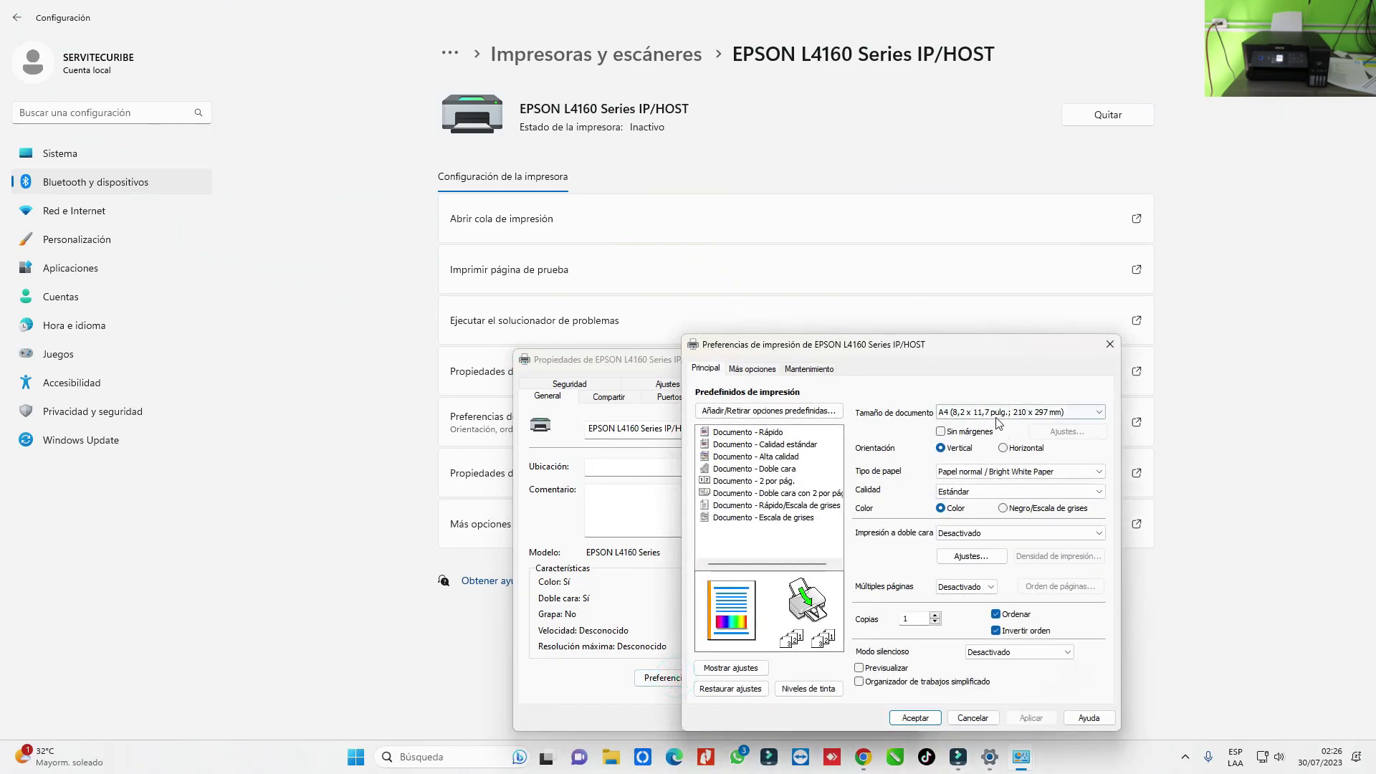
left_click(827, 370)
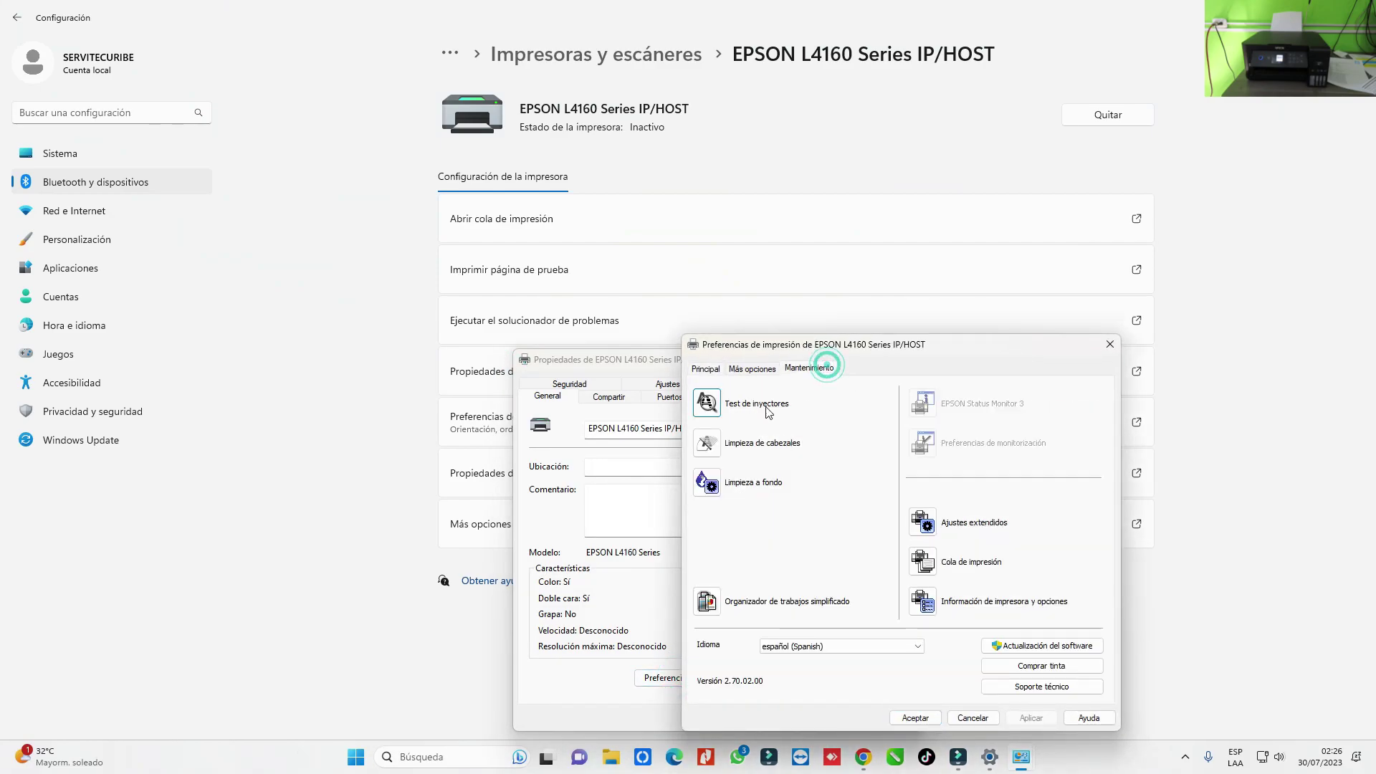
left_click(1110, 346)
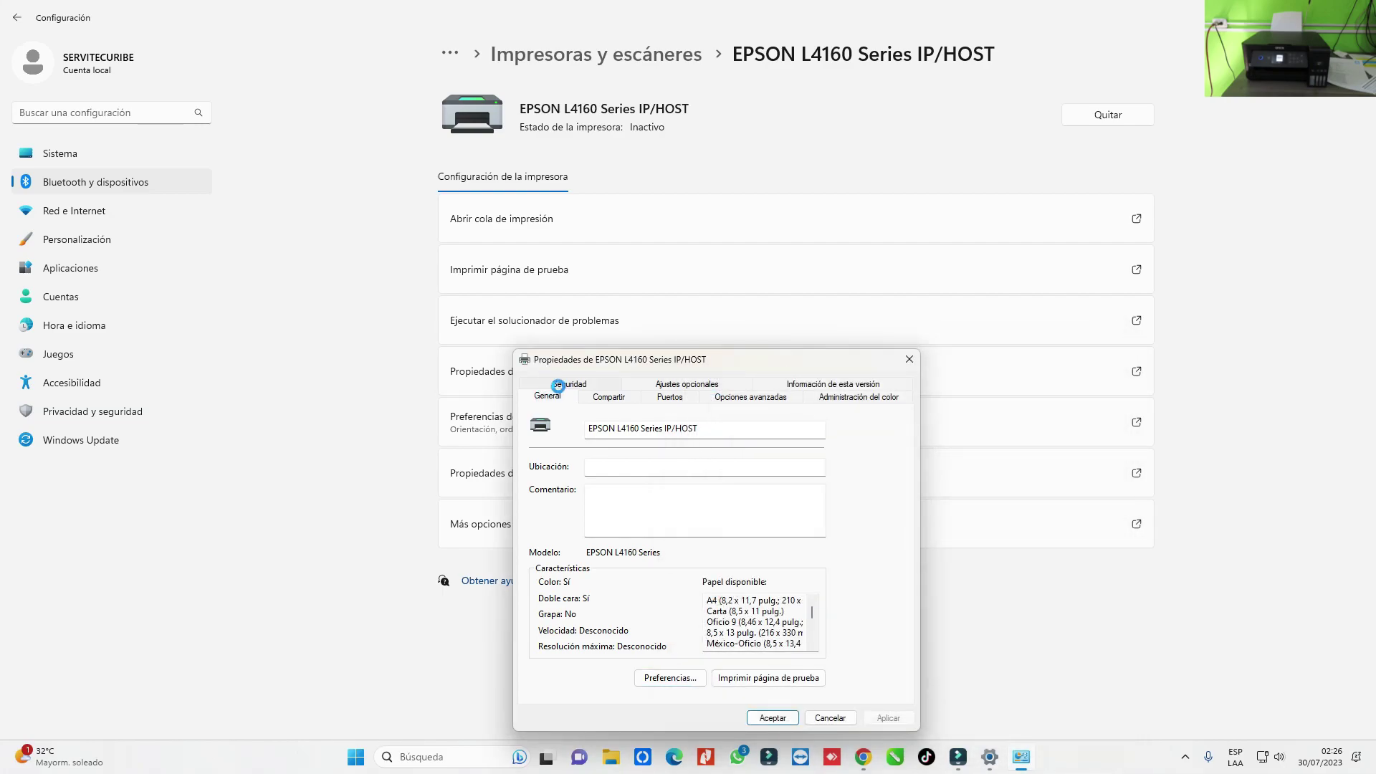
Step: Print a test page from the general properties of EPSON L4160 Series IP/HOST
left_click(557, 385)
left_click(552, 385)
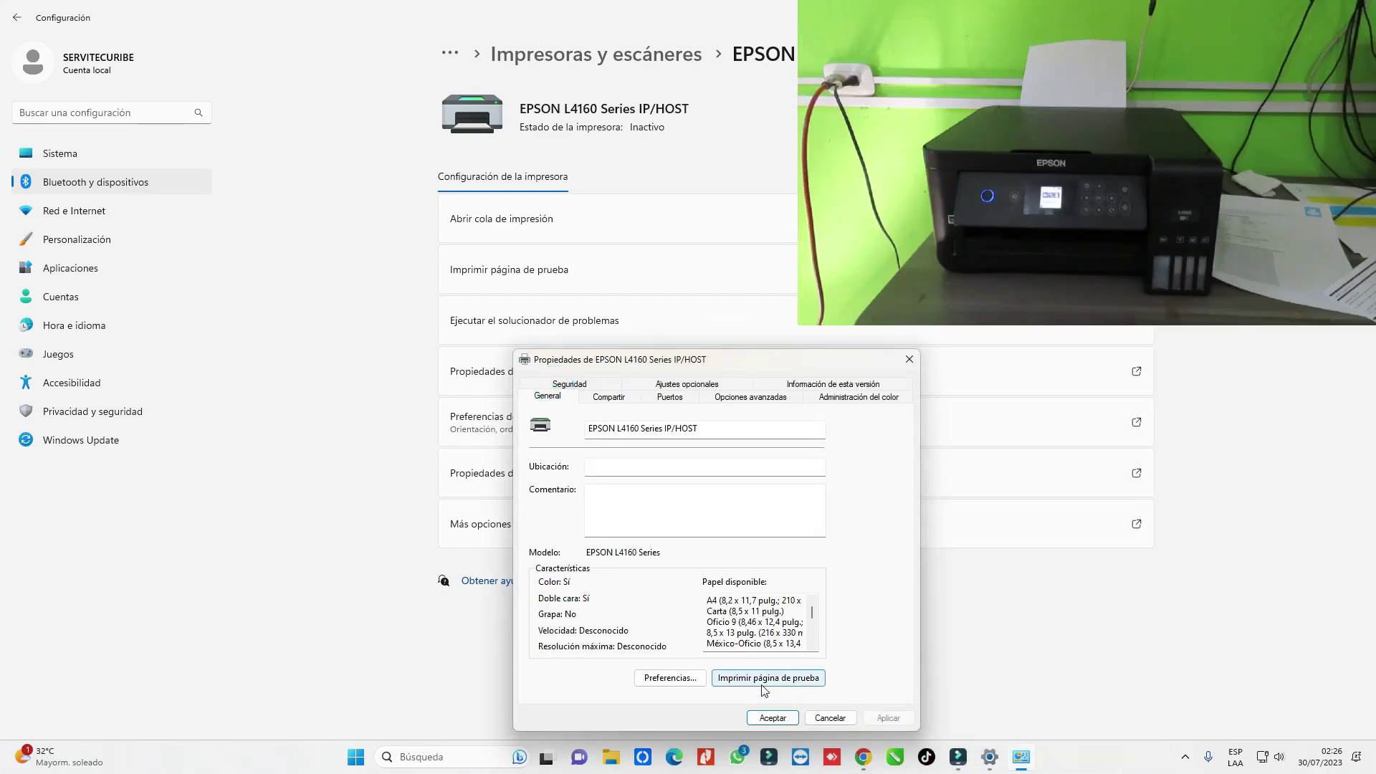
left_click(761, 680)
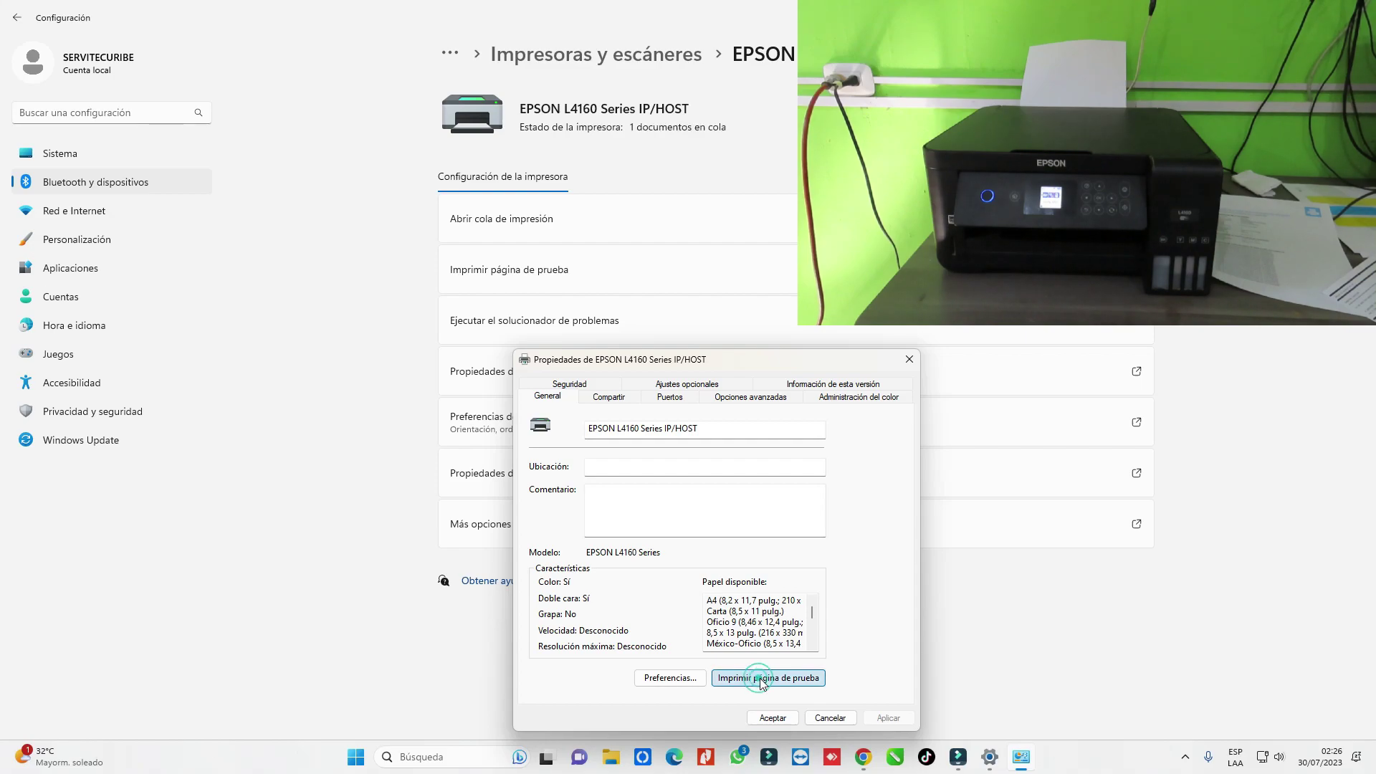